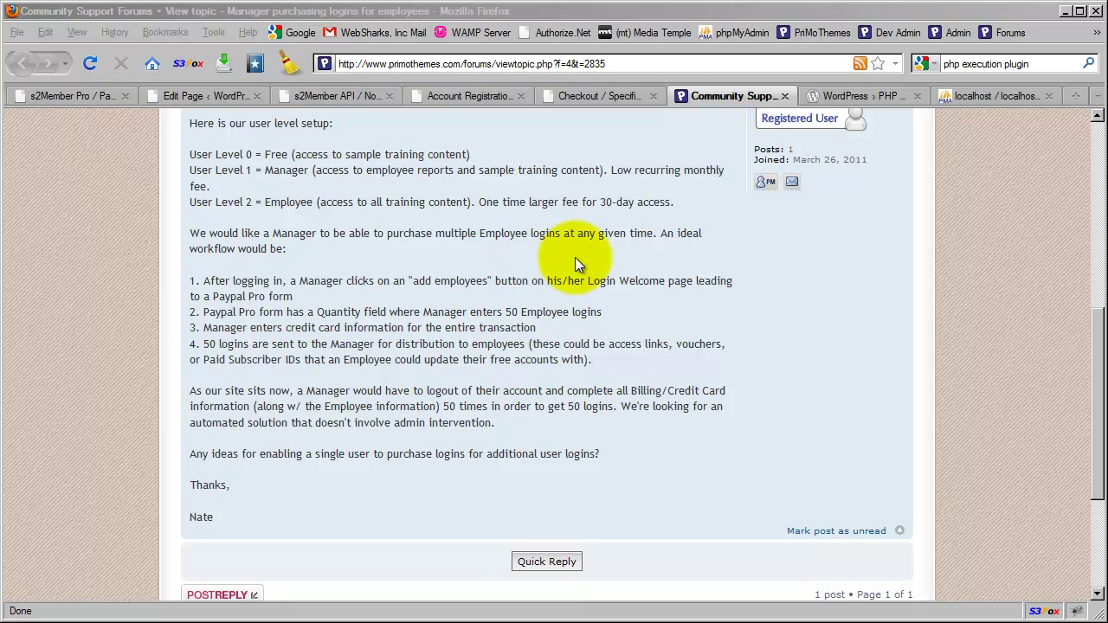
- Review the PHP Execution plugin's description page in the WordPress plugin directory
click(838, 97)
scroll(498, 302, down, 2)
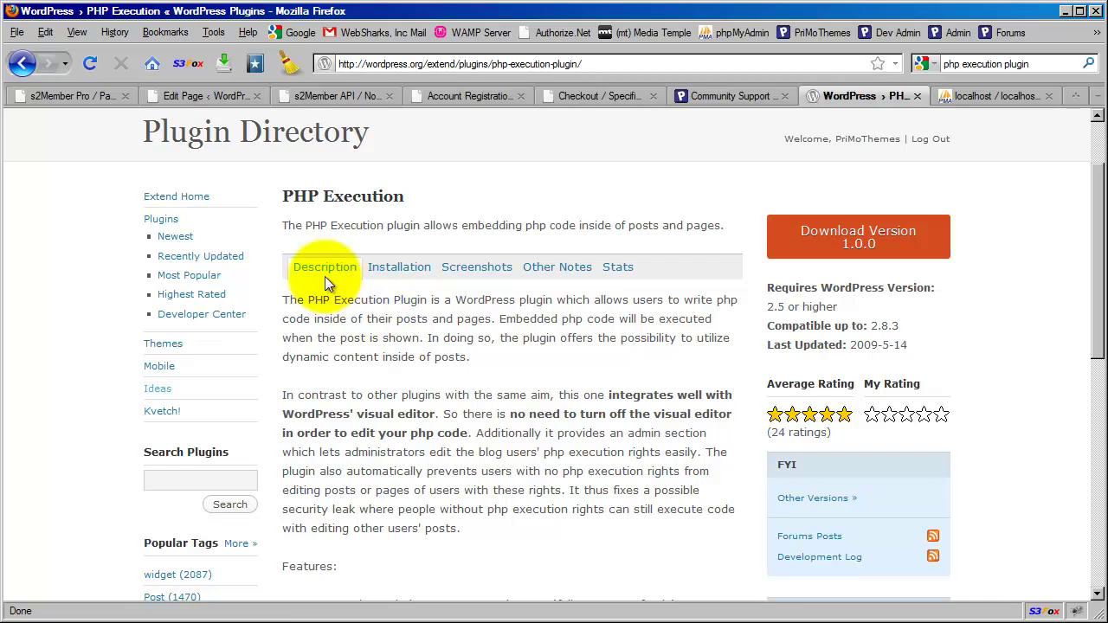
scroll(364, 251, up, 2)
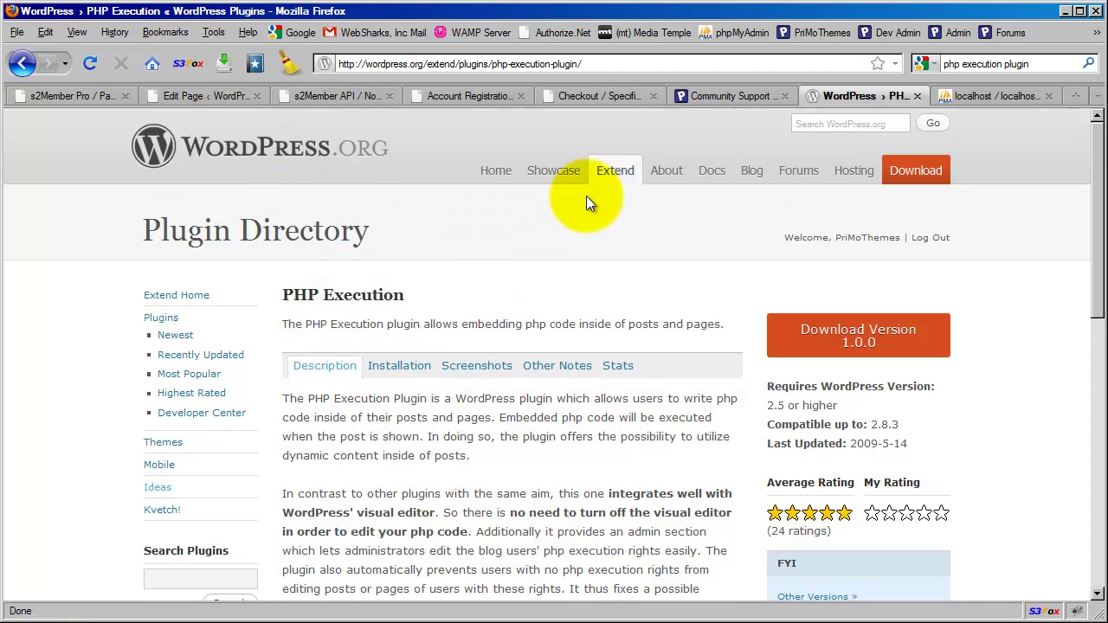
mouse_move(613, 175)
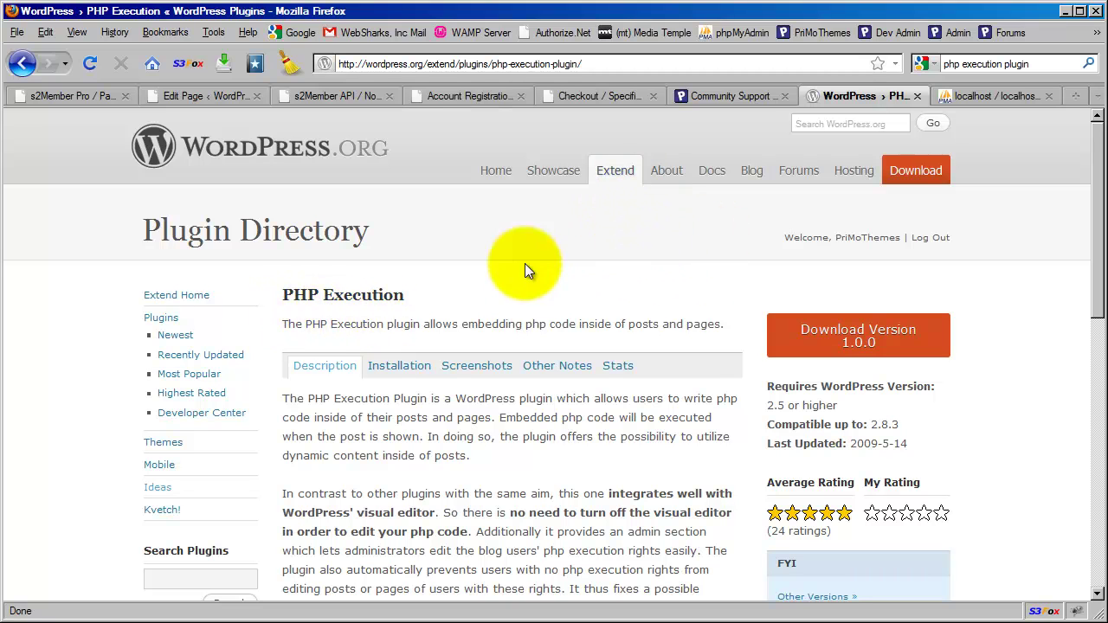
- Look through the form sections available on the s2Member PayPal Pro Forms page
click(76, 98)
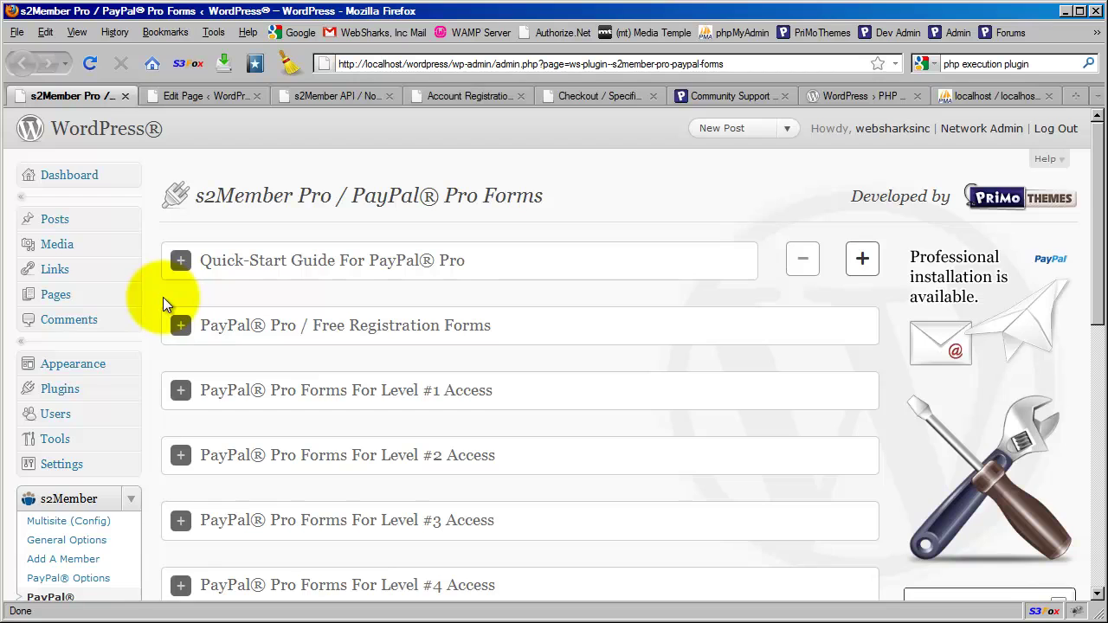
scroll(157, 300, down, 5)
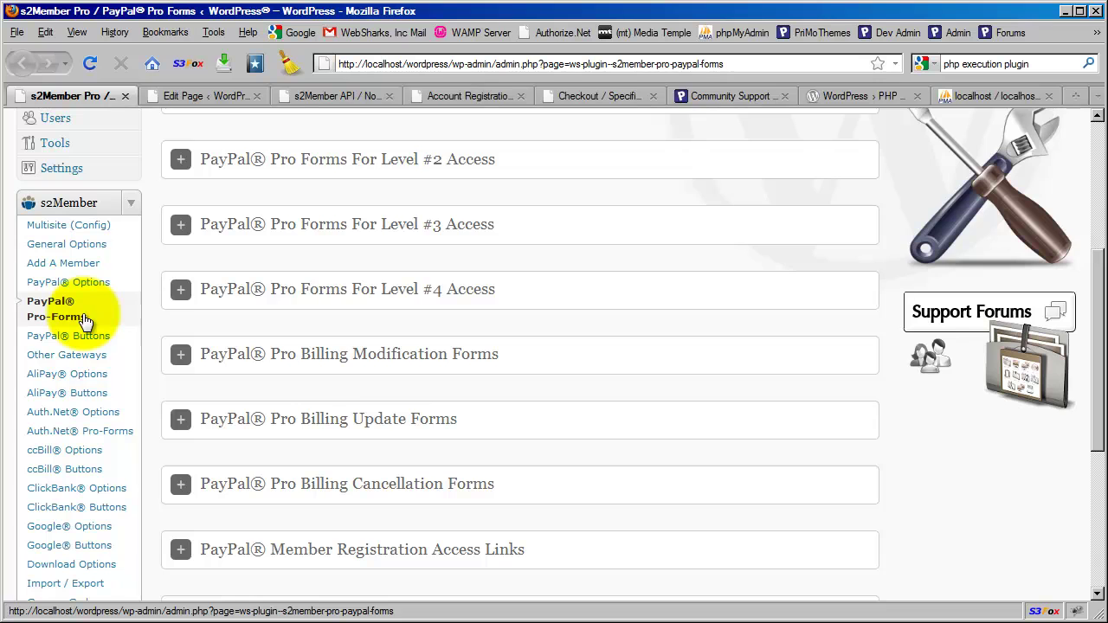
scroll(155, 307, down, 2)
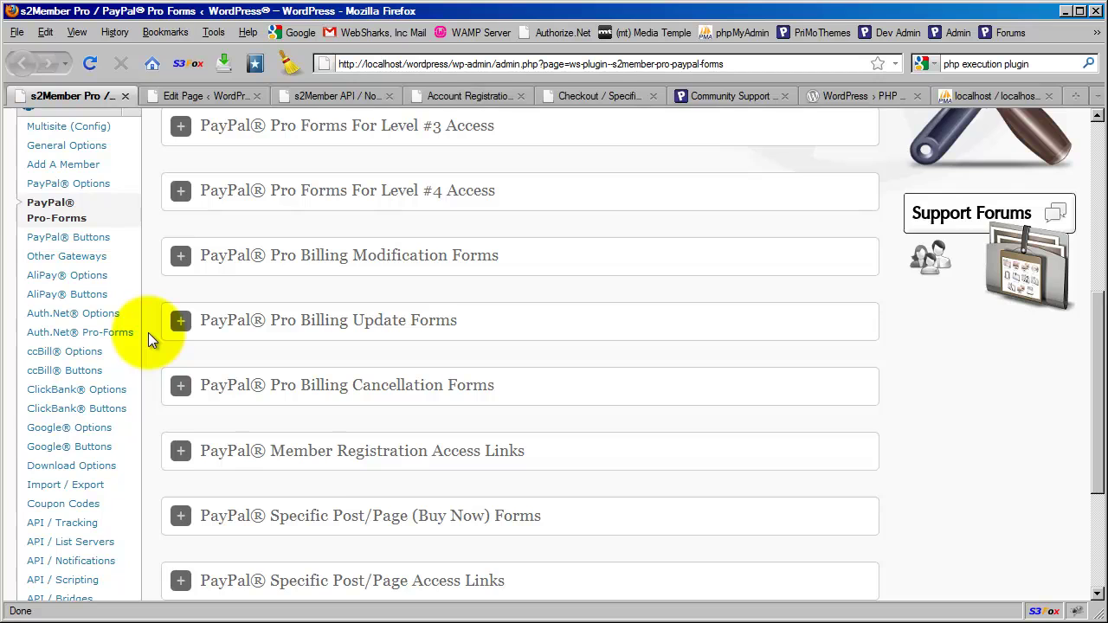
scroll(148, 332, up, 4)
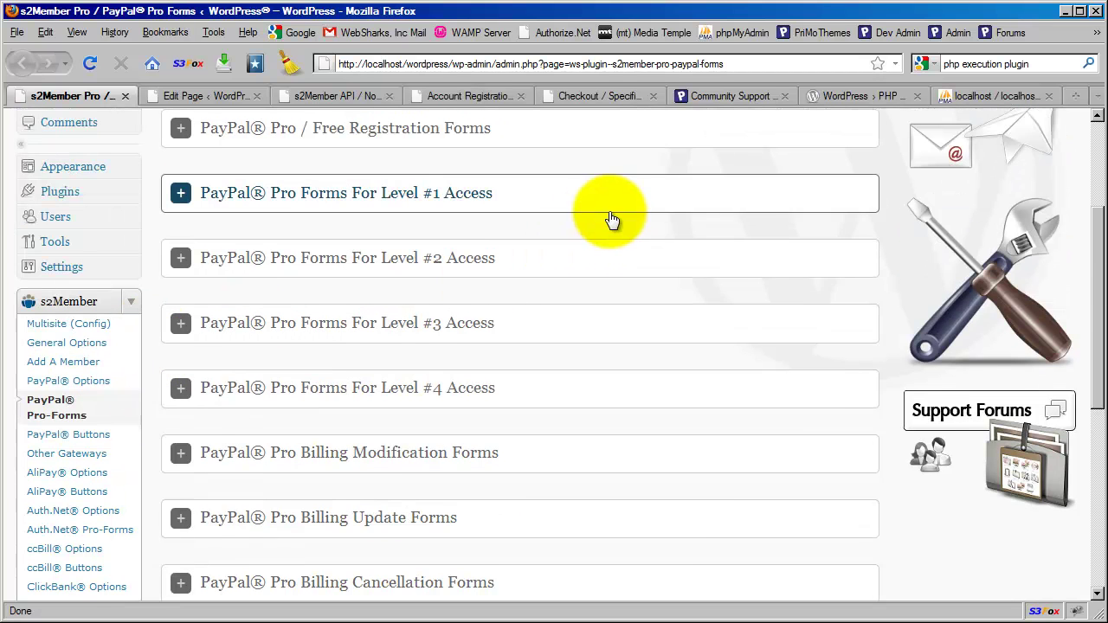
scroll(581, 284, up, 2)
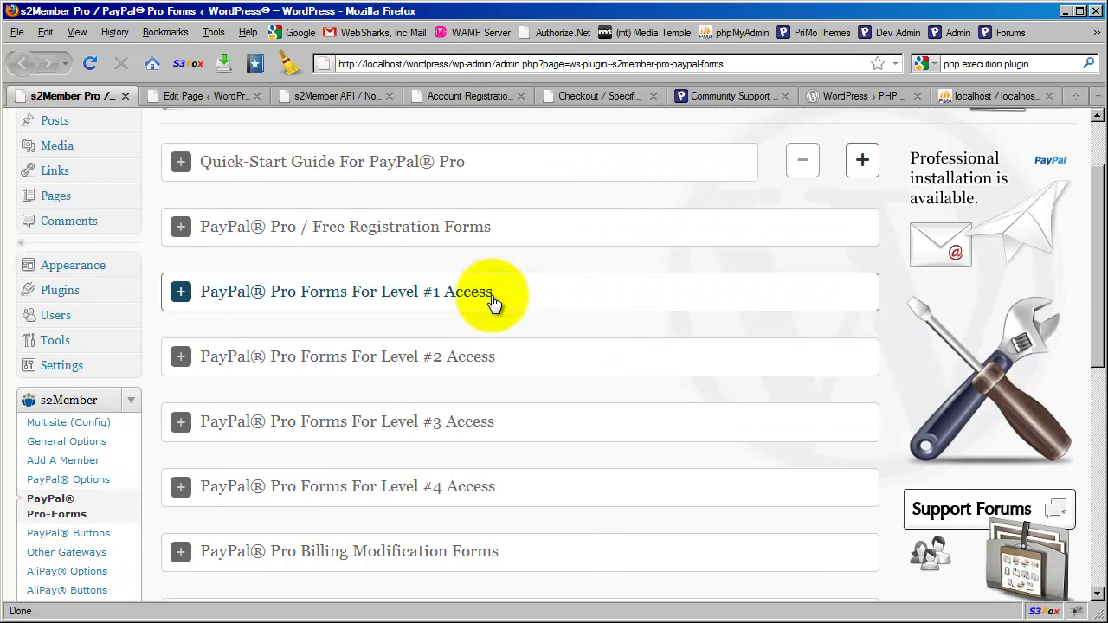
- Check the user levels in the forum post, and review the Pro Form generator and shortcode for Level #1 access
click(716, 101)
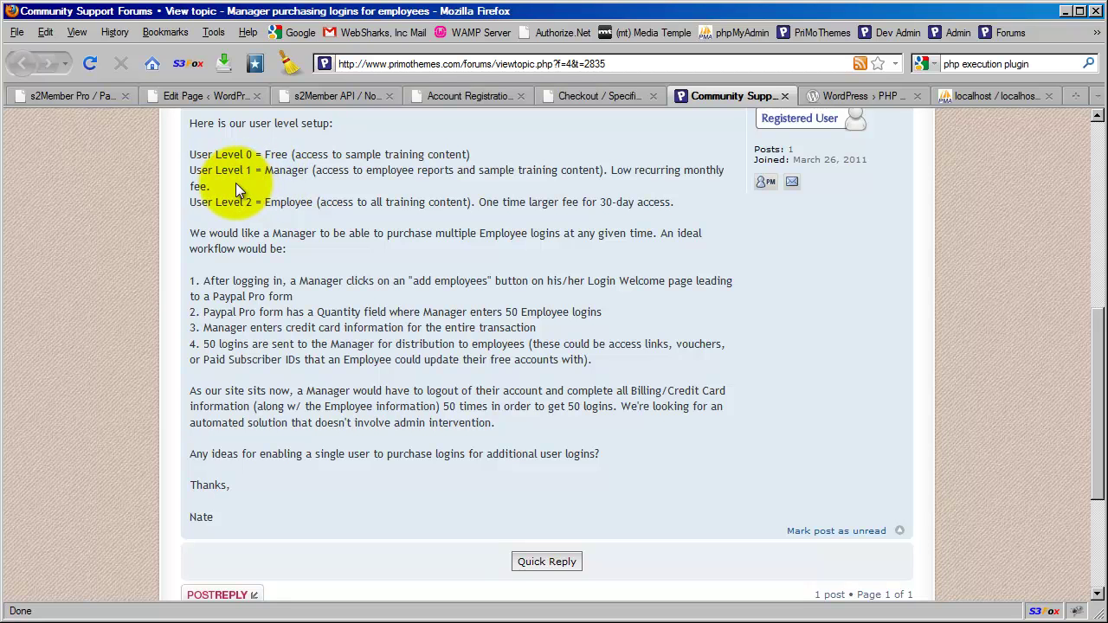
click(76, 96)
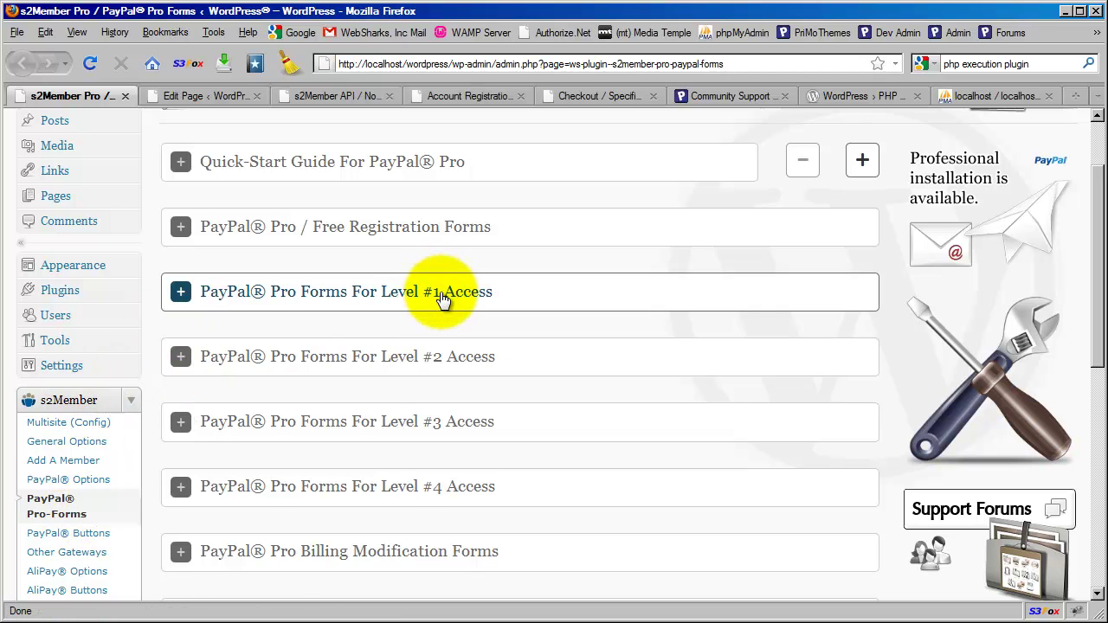
click(442, 297)
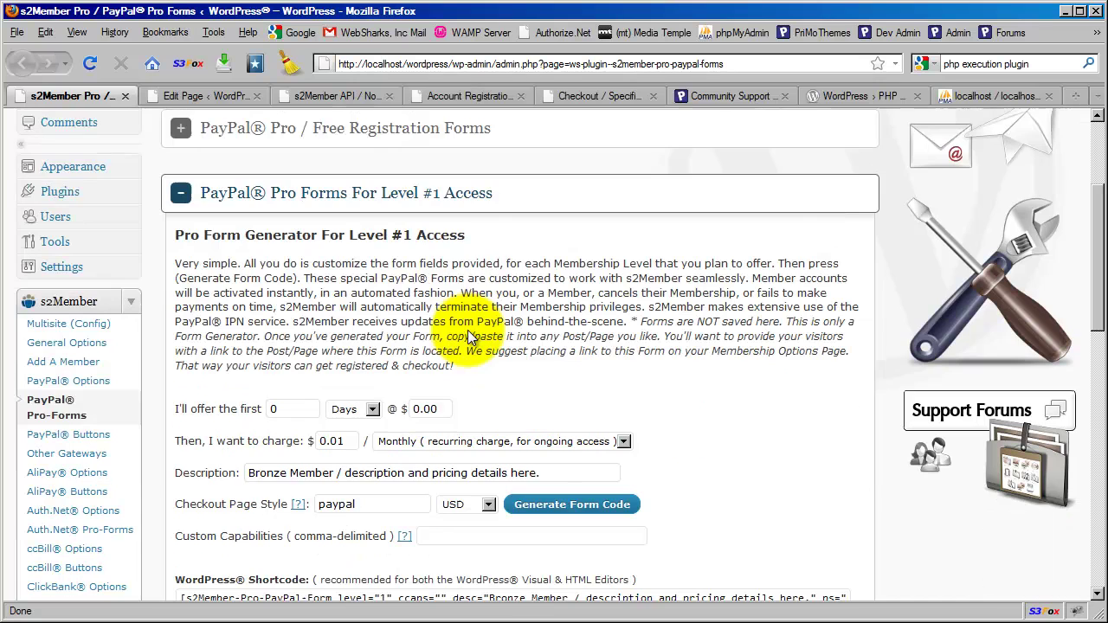
scroll(464, 259, down, 2)
scroll(476, 342, down, 2)
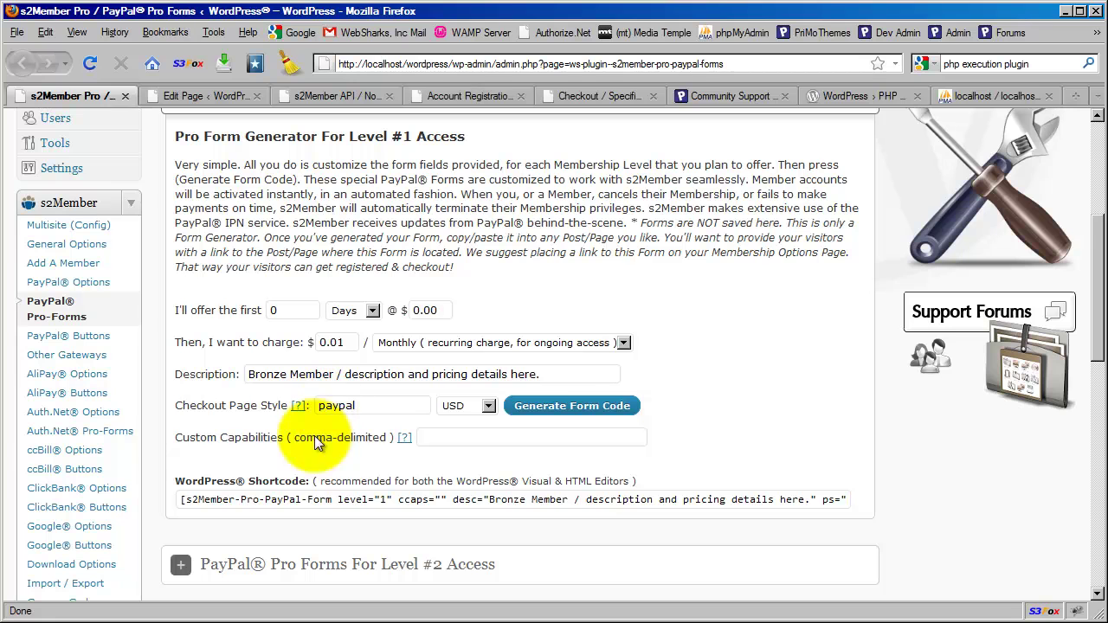
click(476, 500)
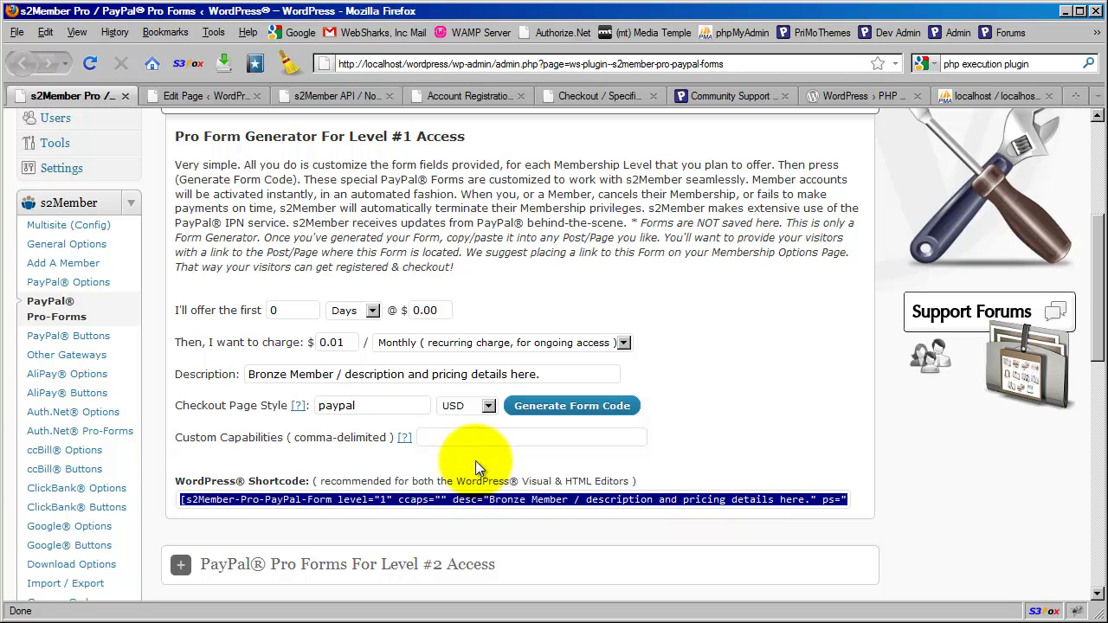
click(472, 458)
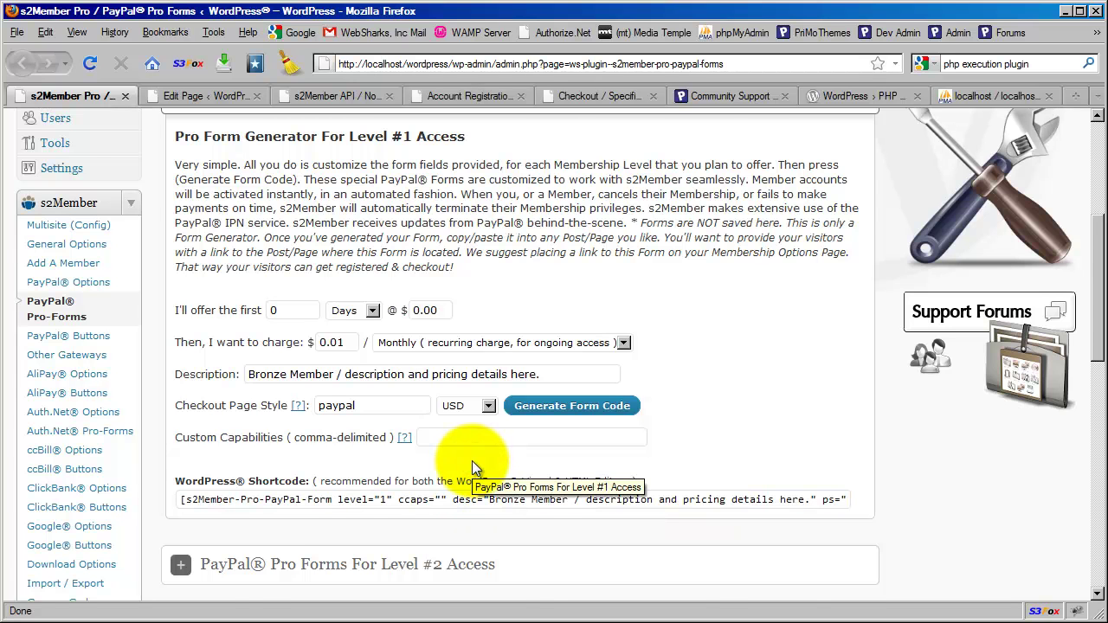
scroll(472, 460, up, 2)
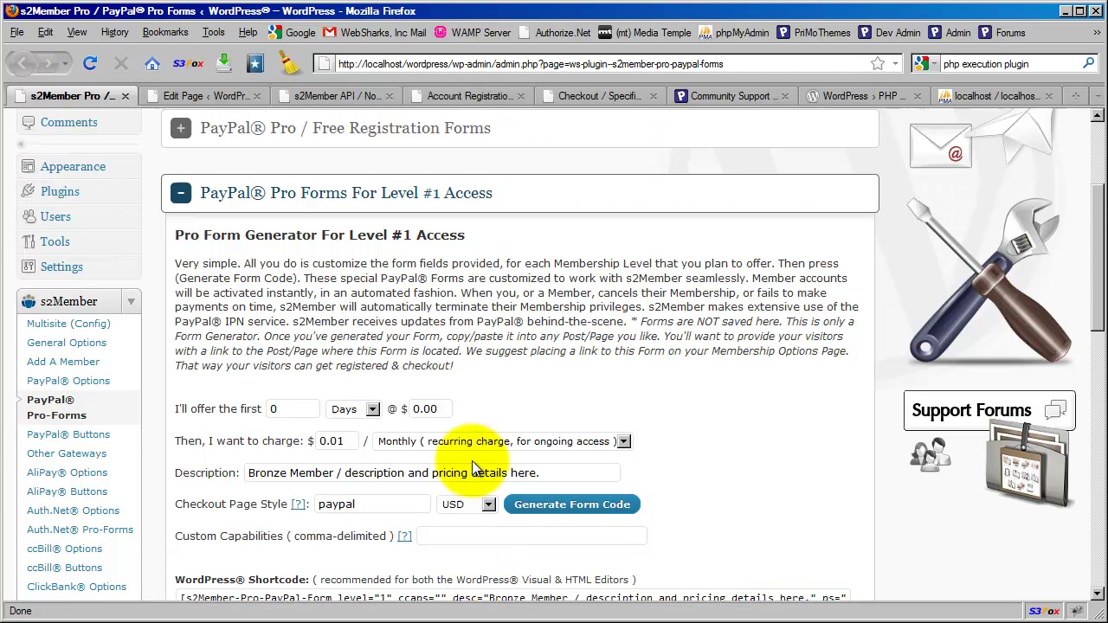
click(457, 197)
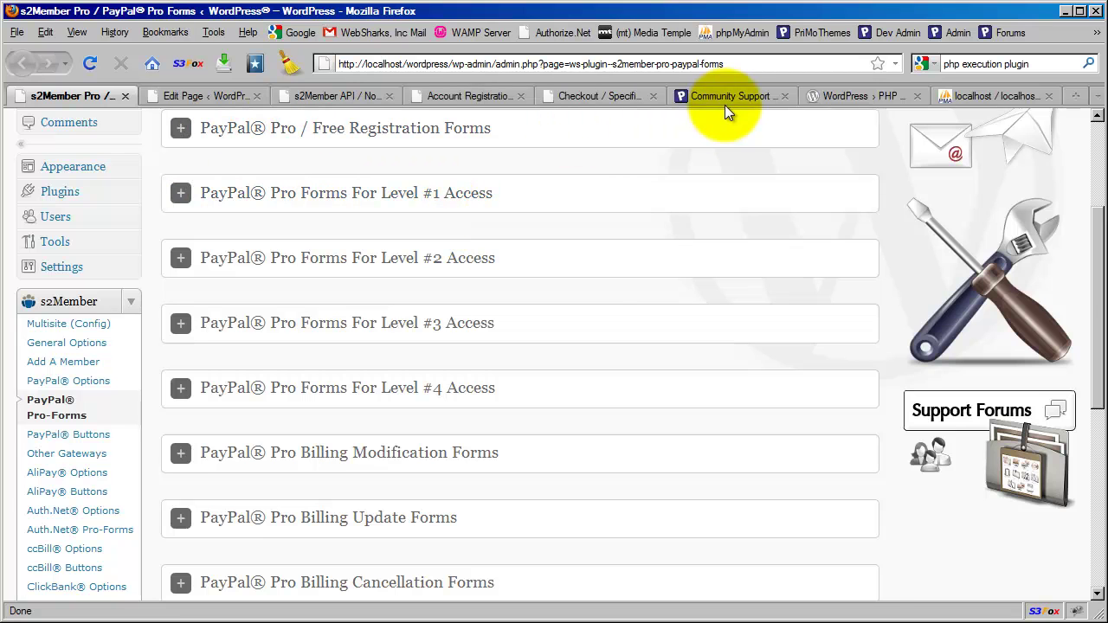
- Revisit the forum request, and inspect the PayPal Specific Post/Page (Buy Now) form generator, selecting its WordPress shortcode
click(759, 97)
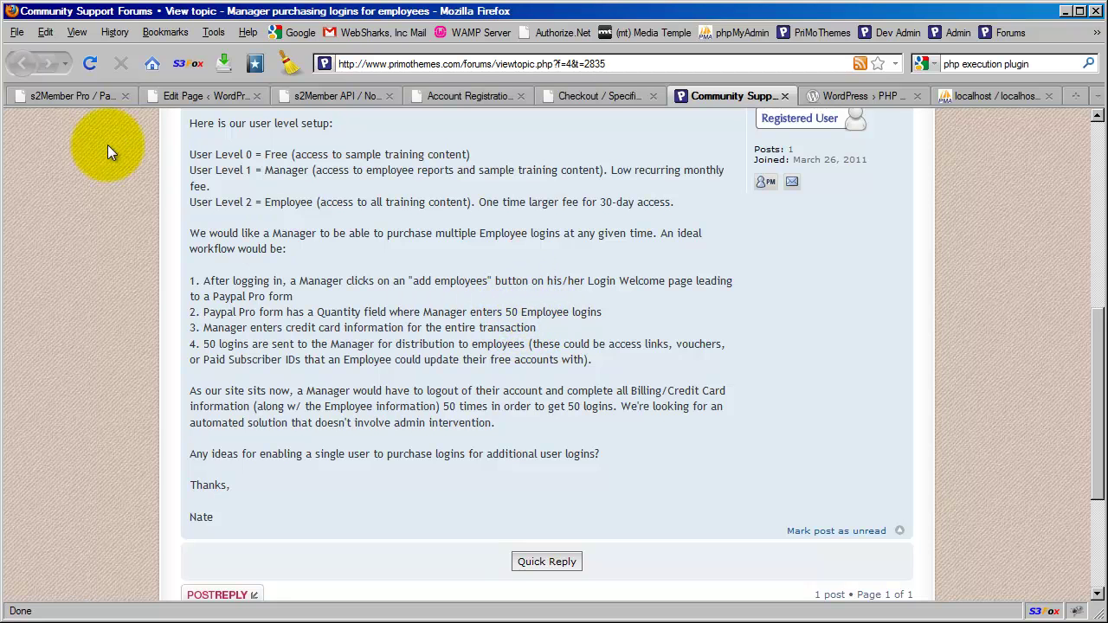
click(70, 101)
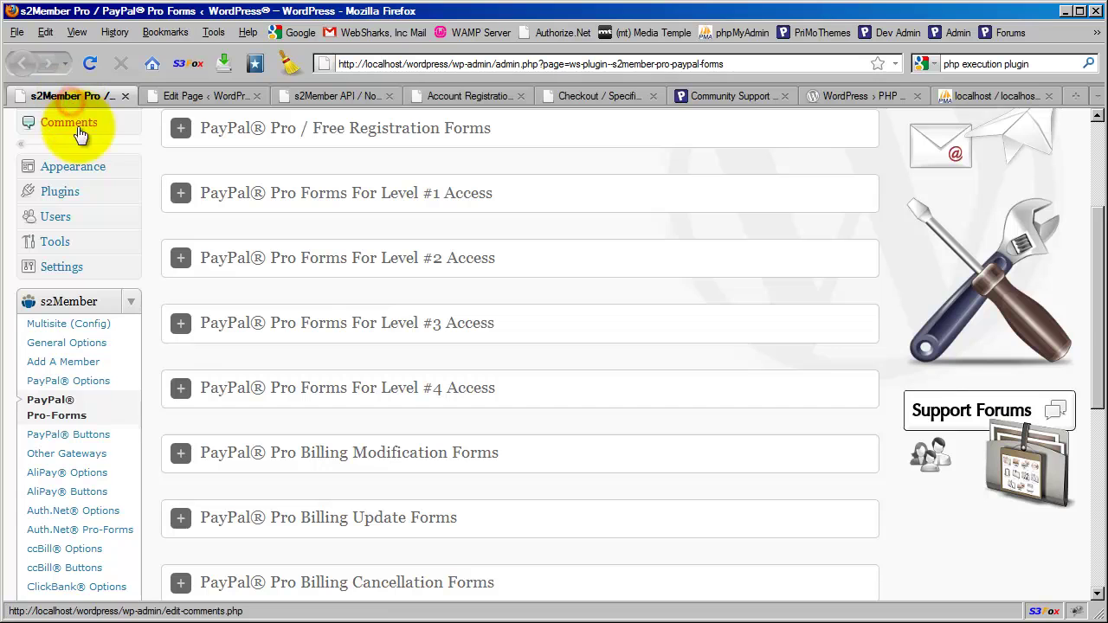
scroll(398, 381, down, 2)
scroll(396, 373, down, 6)
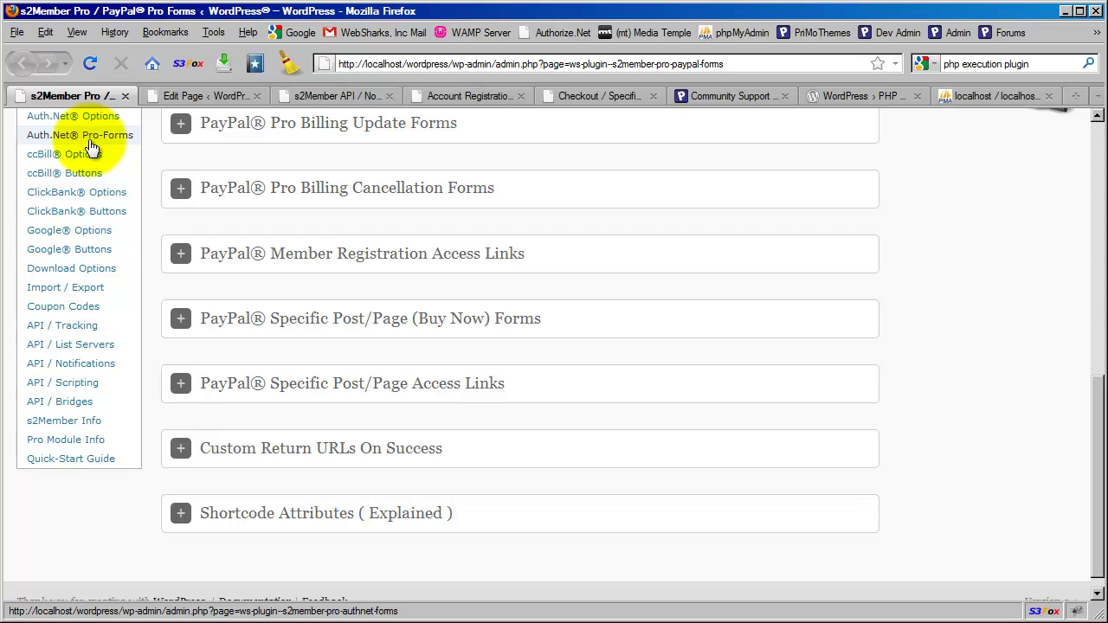
click(499, 328)
scroll(493, 347, down, 4)
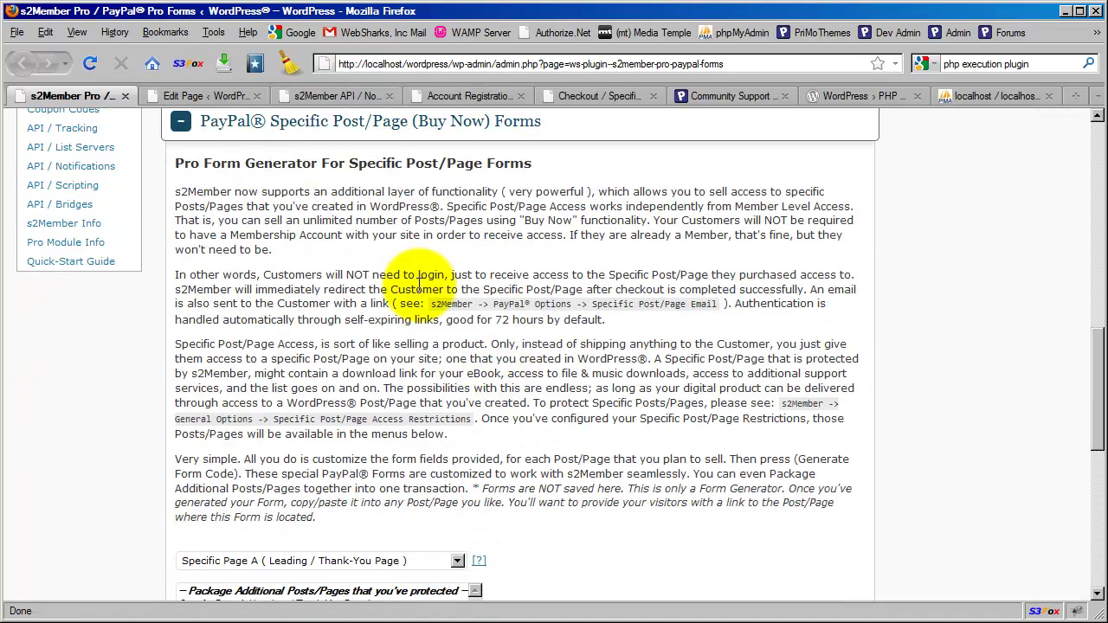
scroll(502, 425, down, 6)
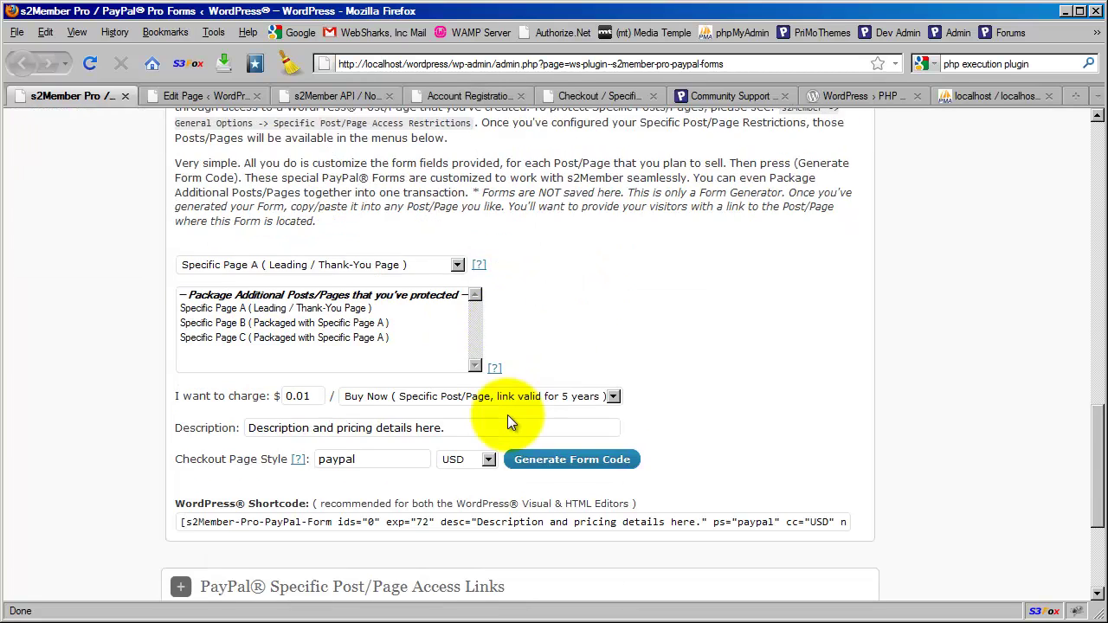
scroll(508, 421, down, 2)
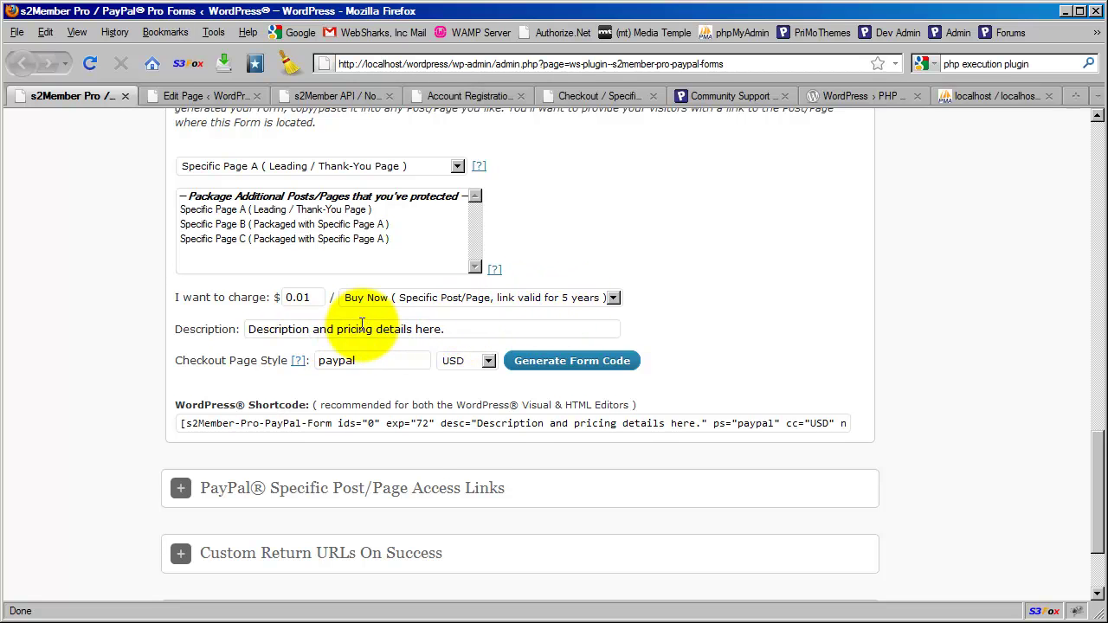
click(483, 422)
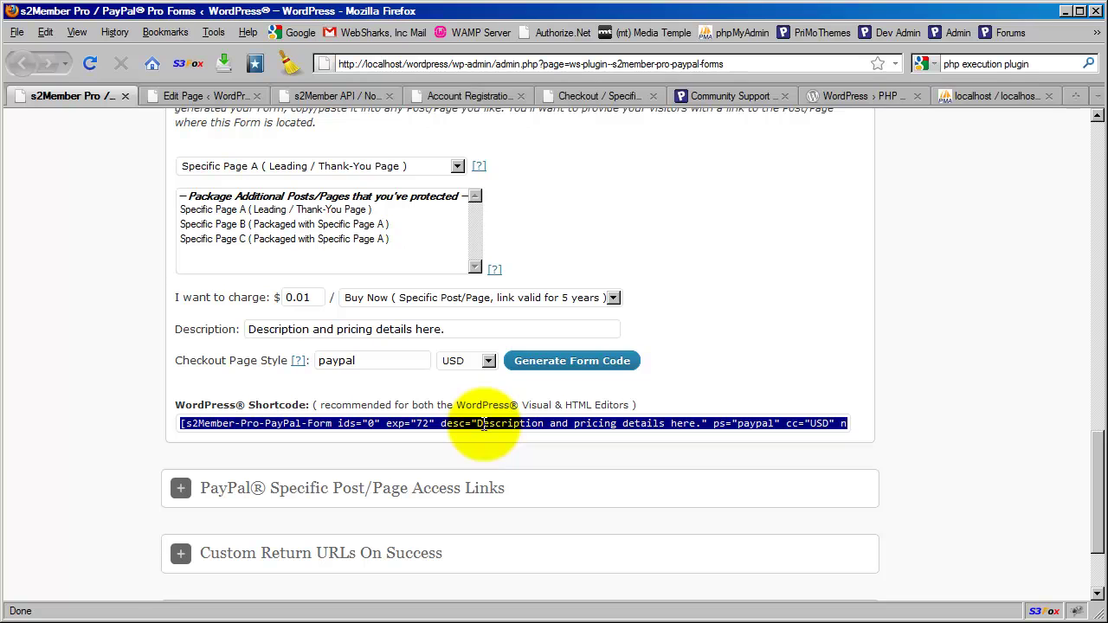
- Re-examine the Specific Post/Page form generator's explanation, page options and selected shortcode
scroll(303, 437, up, 10)
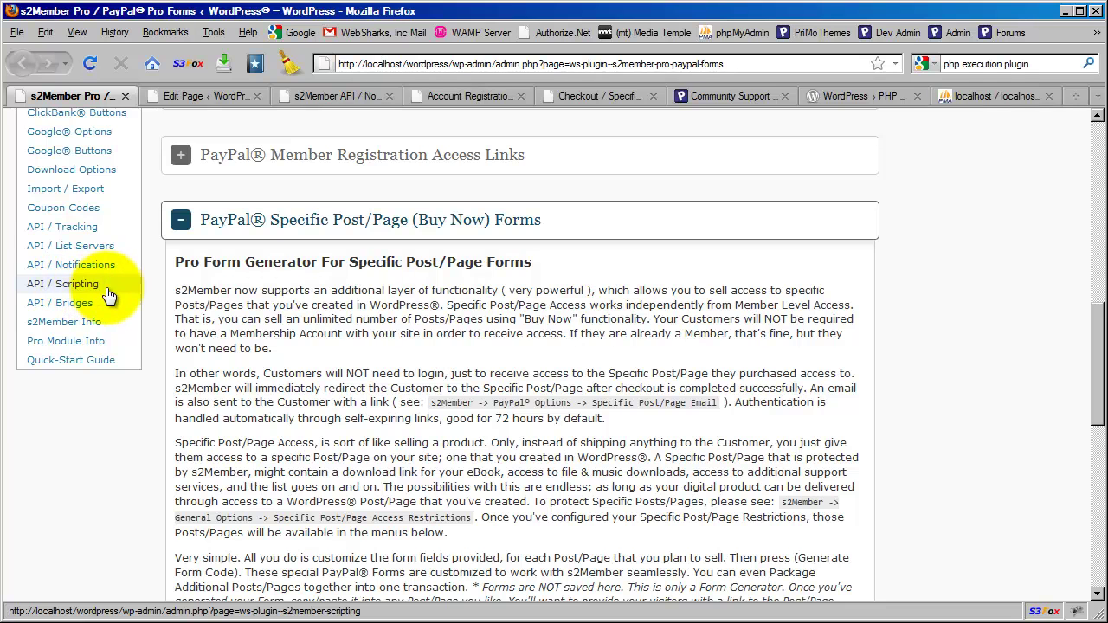
scroll(306, 382, down, 8)
scroll(305, 382, down, 2)
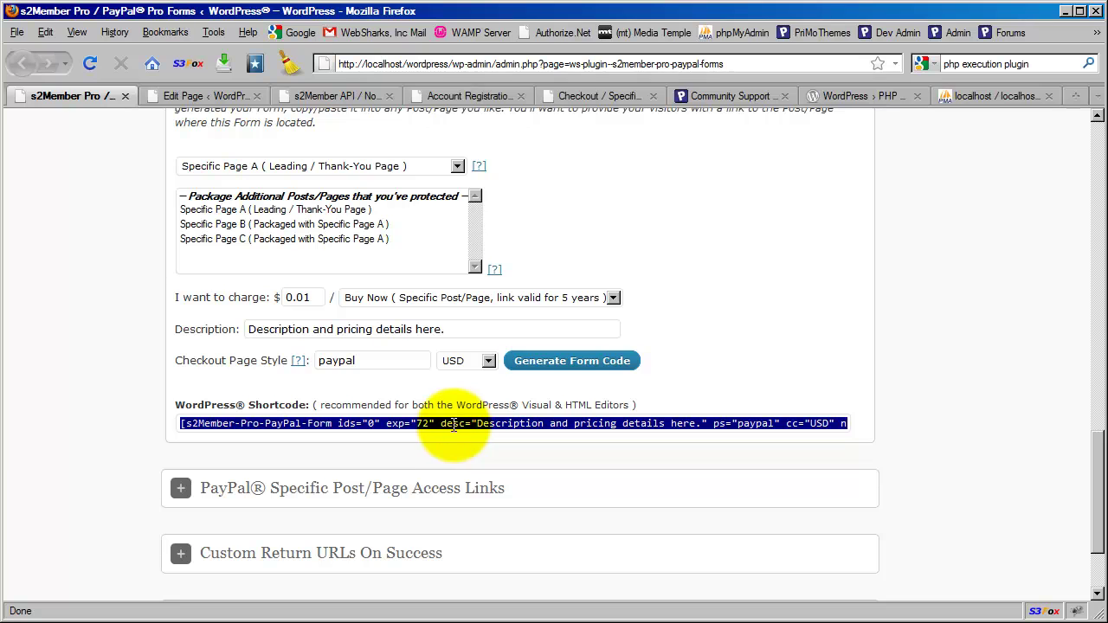
scroll(490, 444, up, 2)
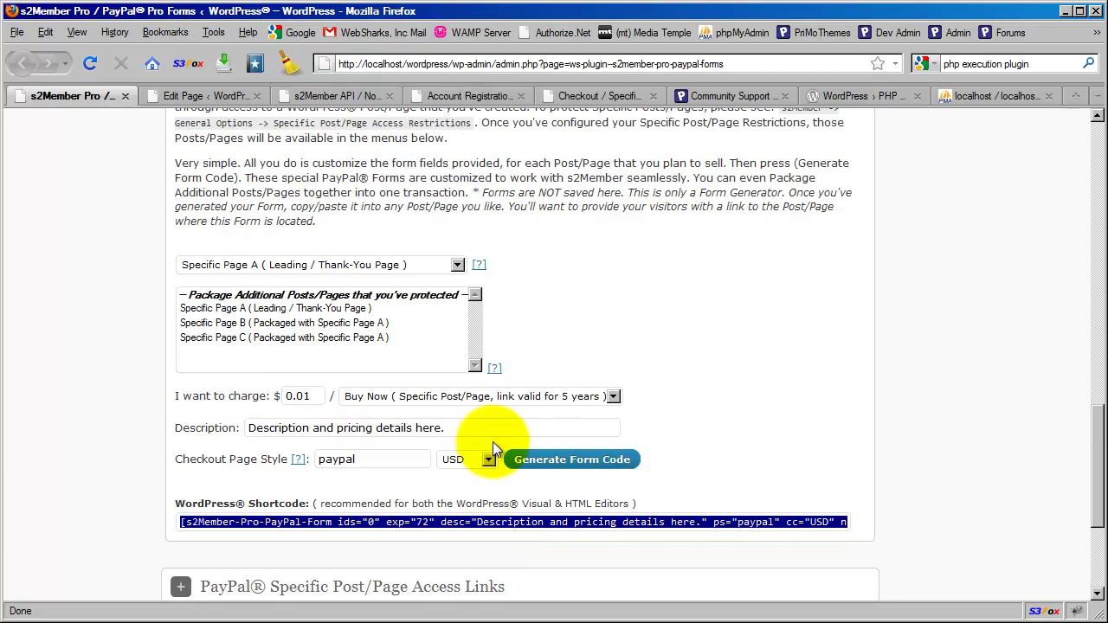
scroll(492, 441, up, 5)
scroll(493, 434, down, 9)
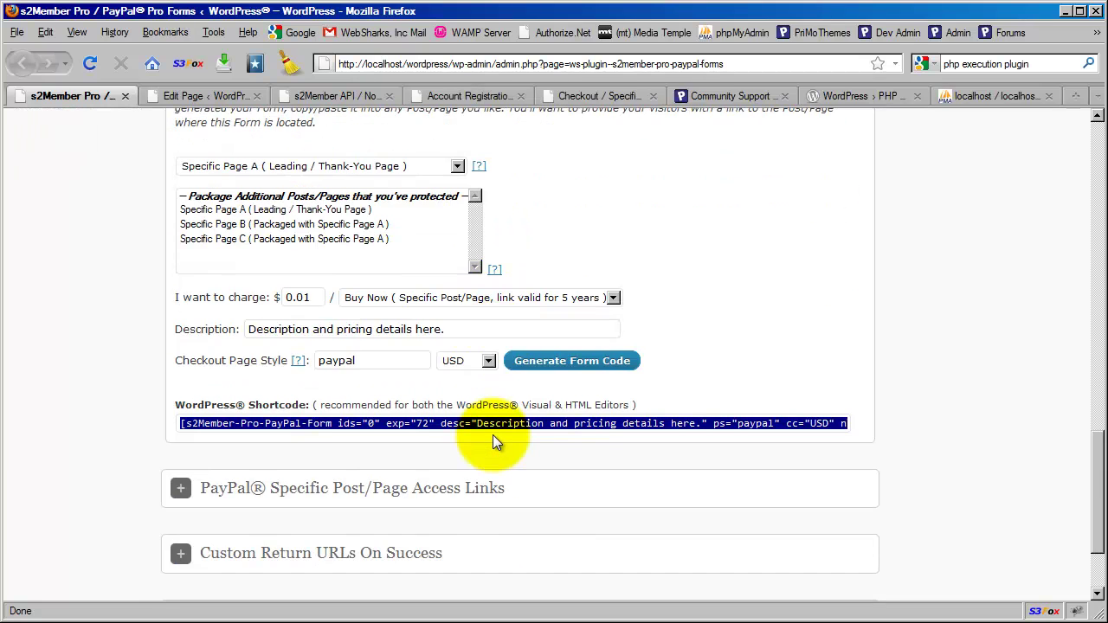
scroll(493, 435, up, 2)
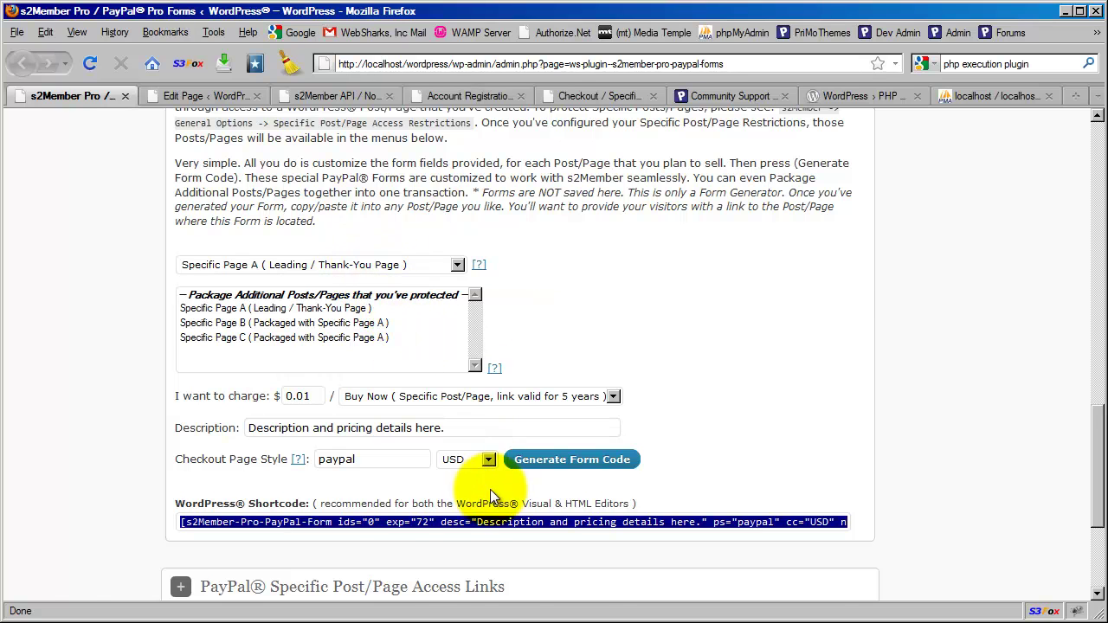
- Open the s2Member API / Scripting page in a new browser tab and switch to it
scroll(224, 533, up, 8)
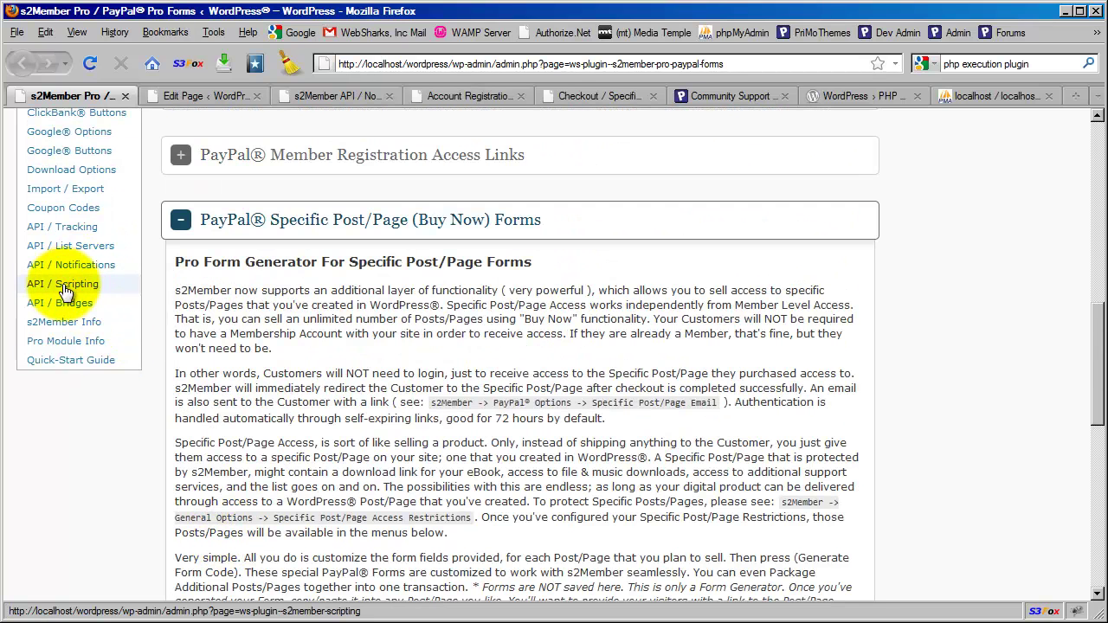
right_click(78, 291)
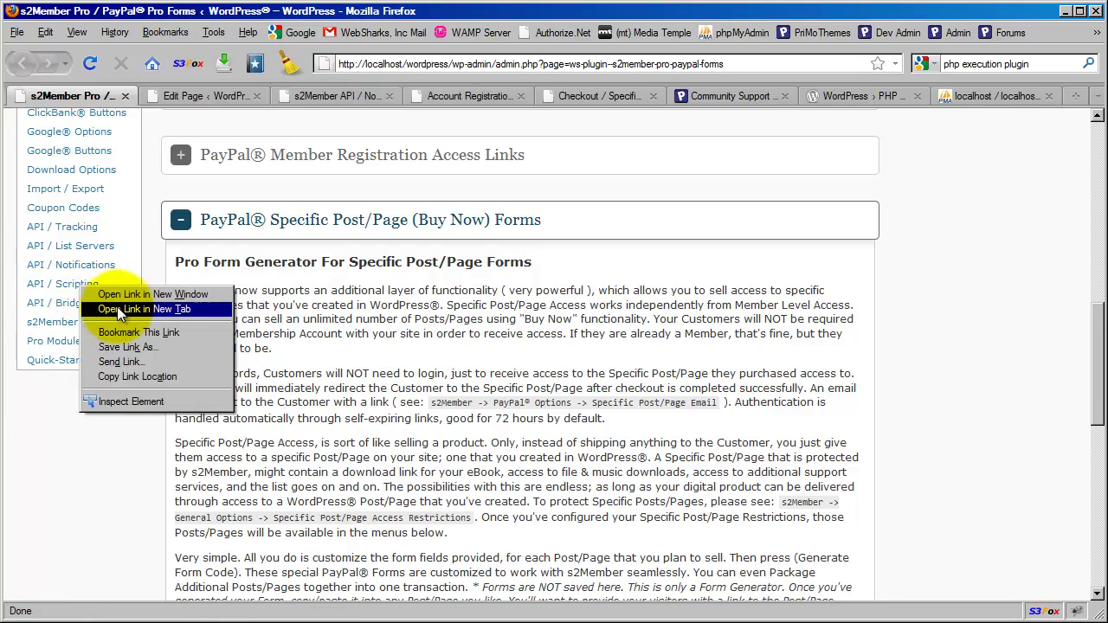
click(117, 307)
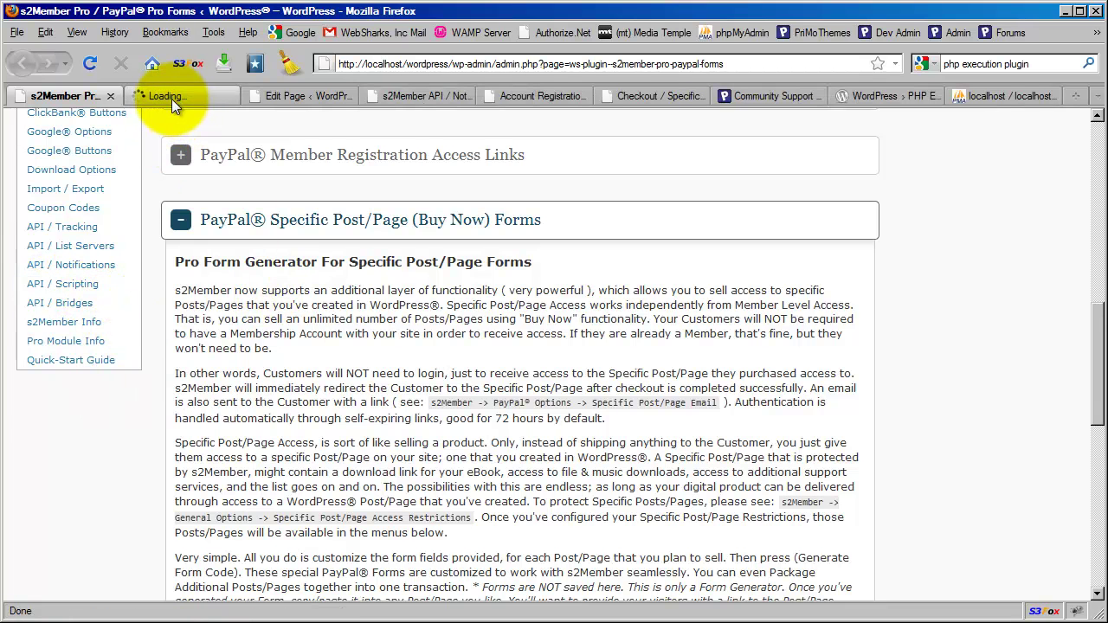
click(171, 98)
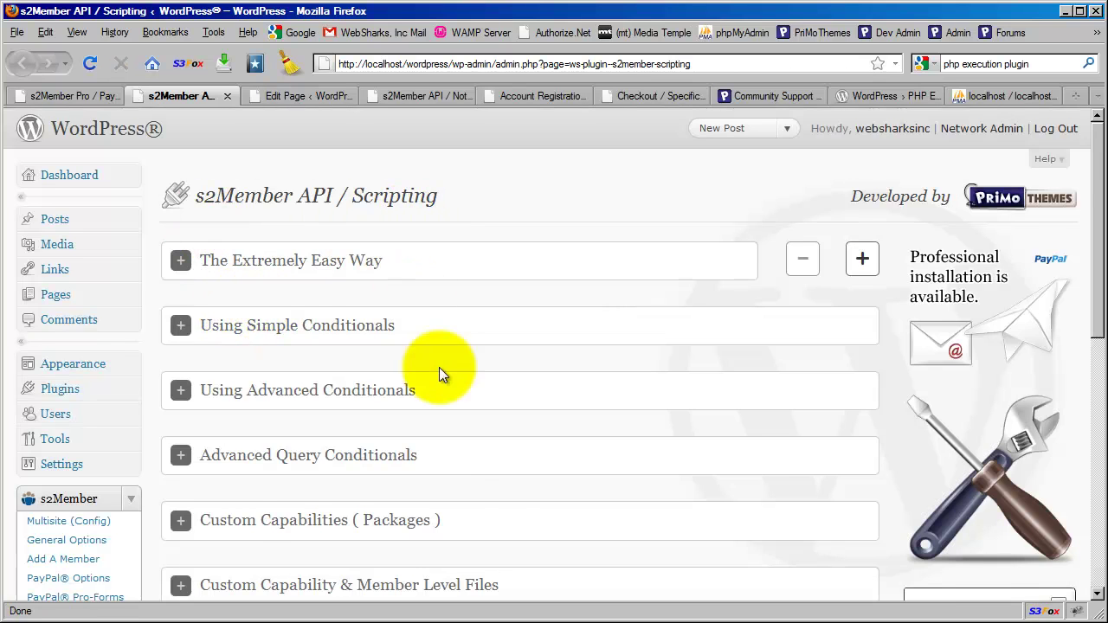
- Expand the Using Simple Conditionals section and examine its s2If shortcode examples for logged-in users and member levels
scroll(450, 390, down, 2)
click(387, 236)
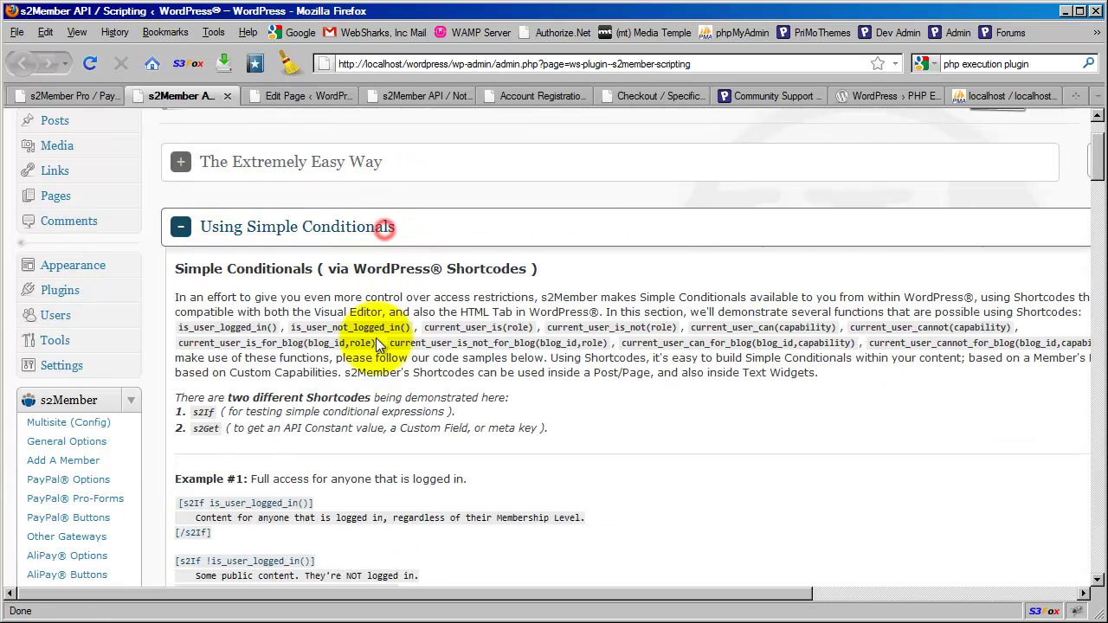
scroll(438, 360, down, 4)
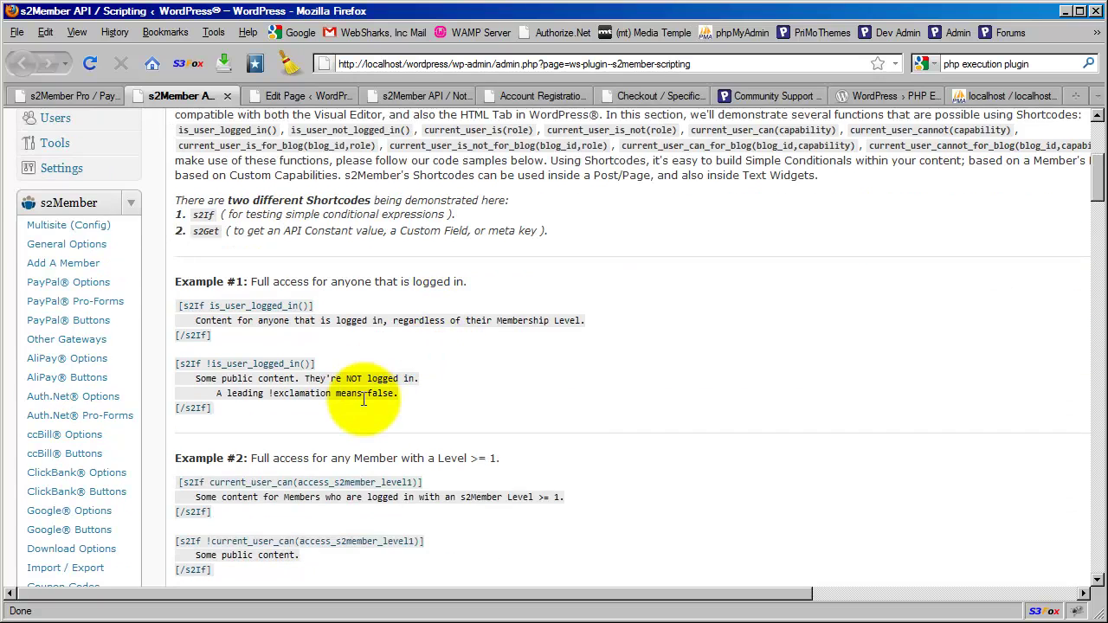
scroll(364, 364, down, 2)
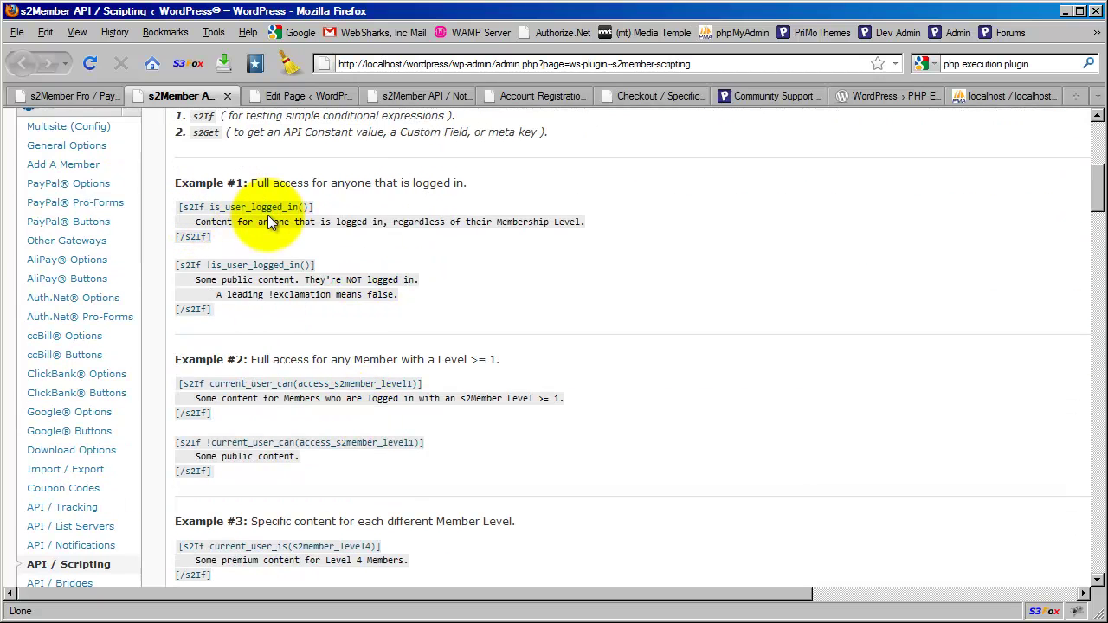
- Examine Example #2's s2If conditional for Members at Level 1 or higher, highlighting its protected content line and the surrounding shortcode
scroll(329, 394, down, 2)
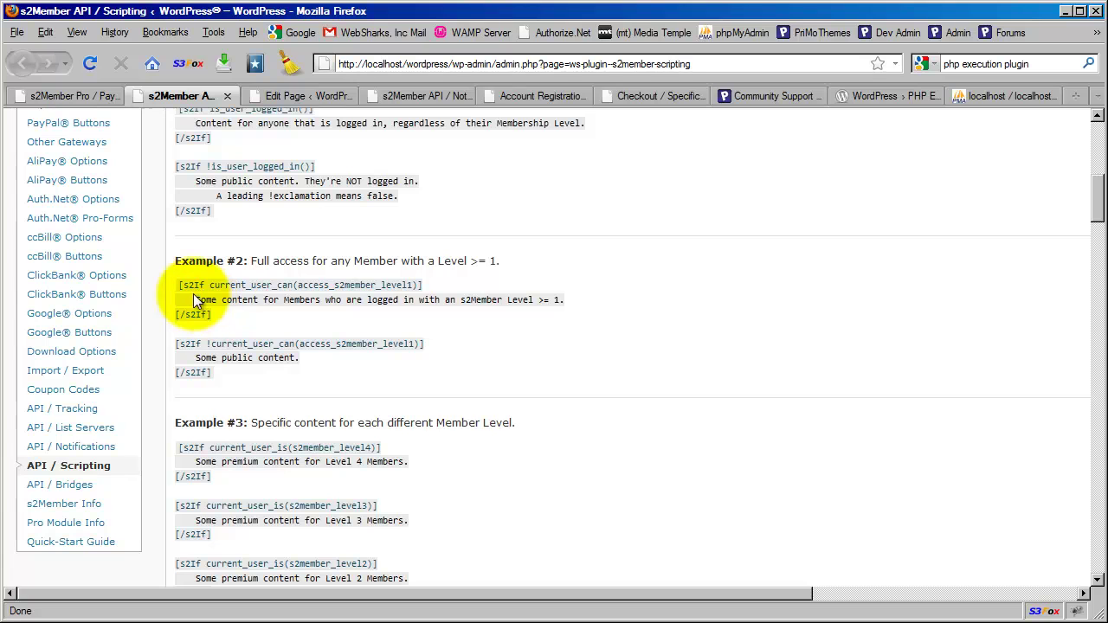
drag(214, 314, 562, 298)
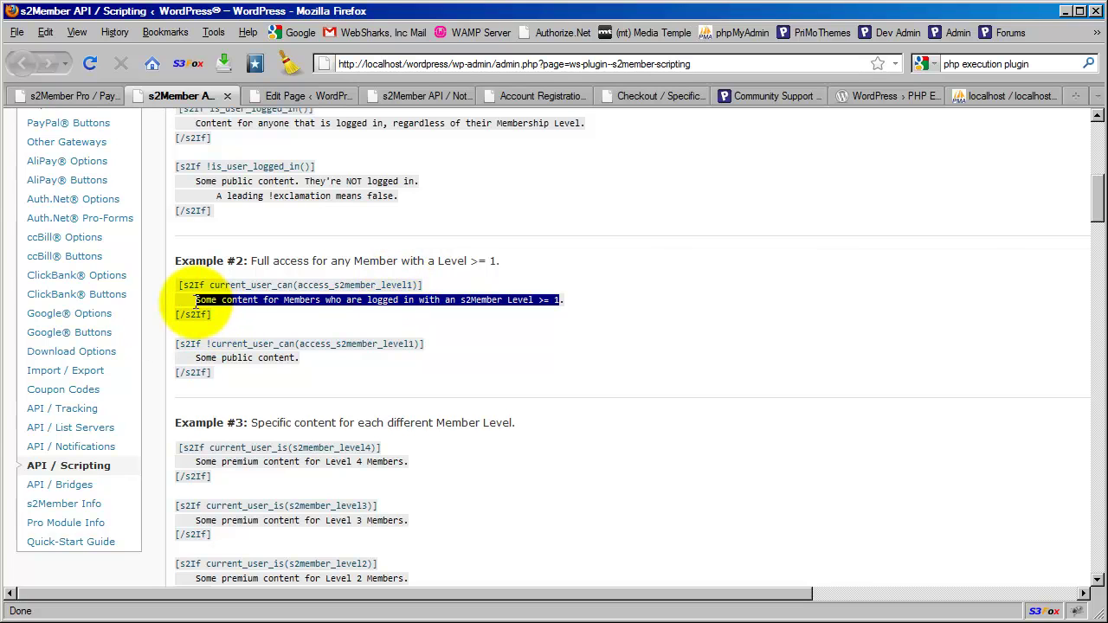
drag(197, 301, 561, 302)
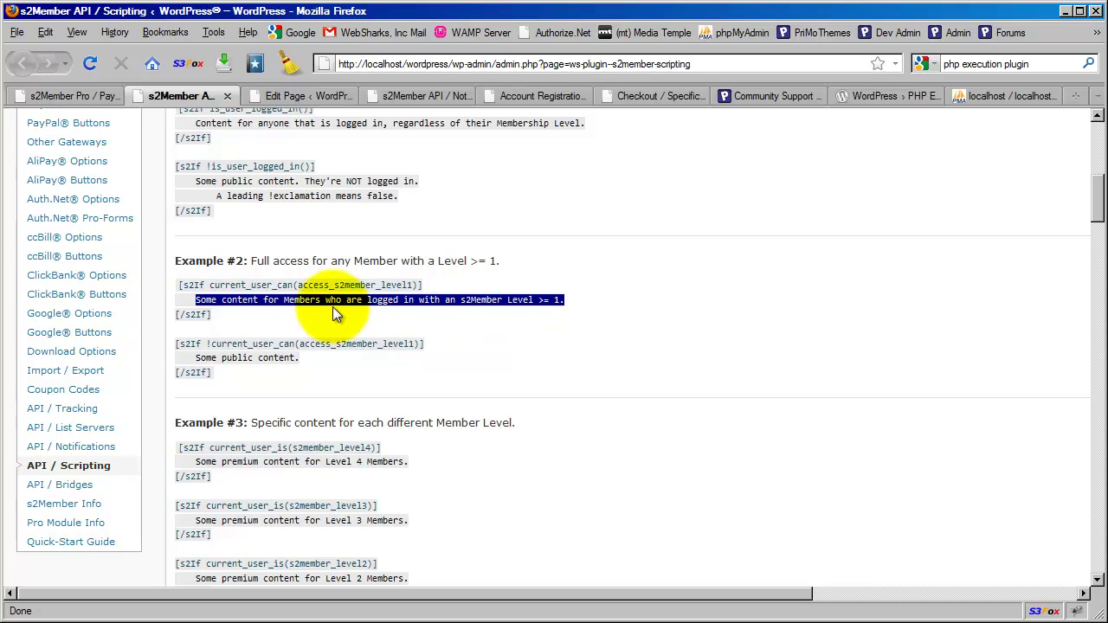
click(218, 317)
drag(218, 317, 184, 287)
click(218, 312)
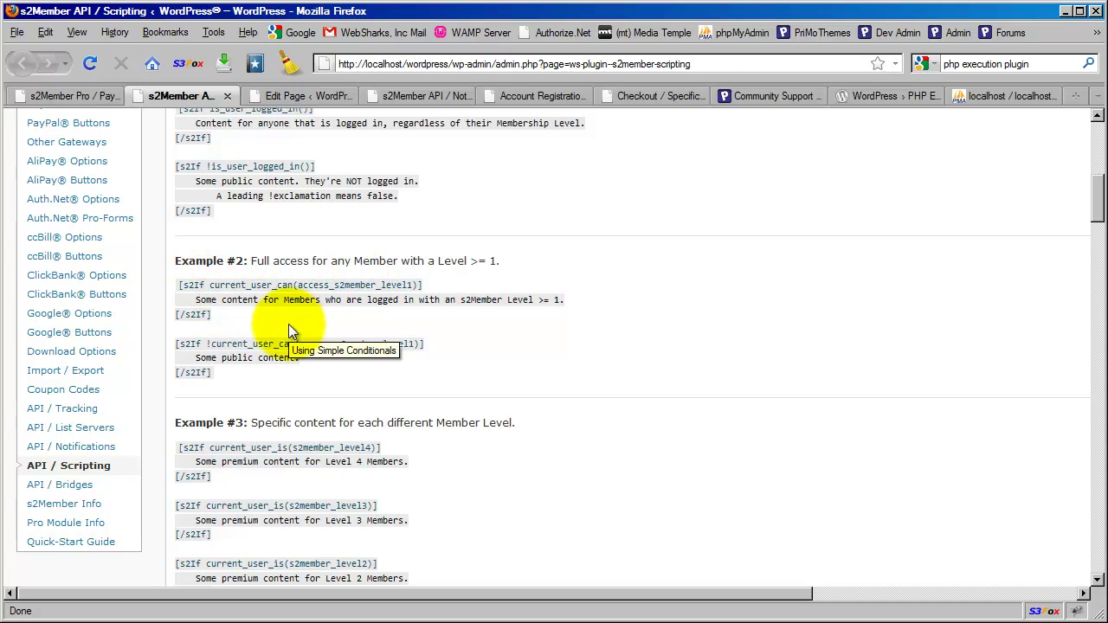
- Close the s2Member API / Scripting tab, return to the PayPal Pro Forms page and collapse its Specific Post/Page (Buy Now) Forms section
click(227, 96)
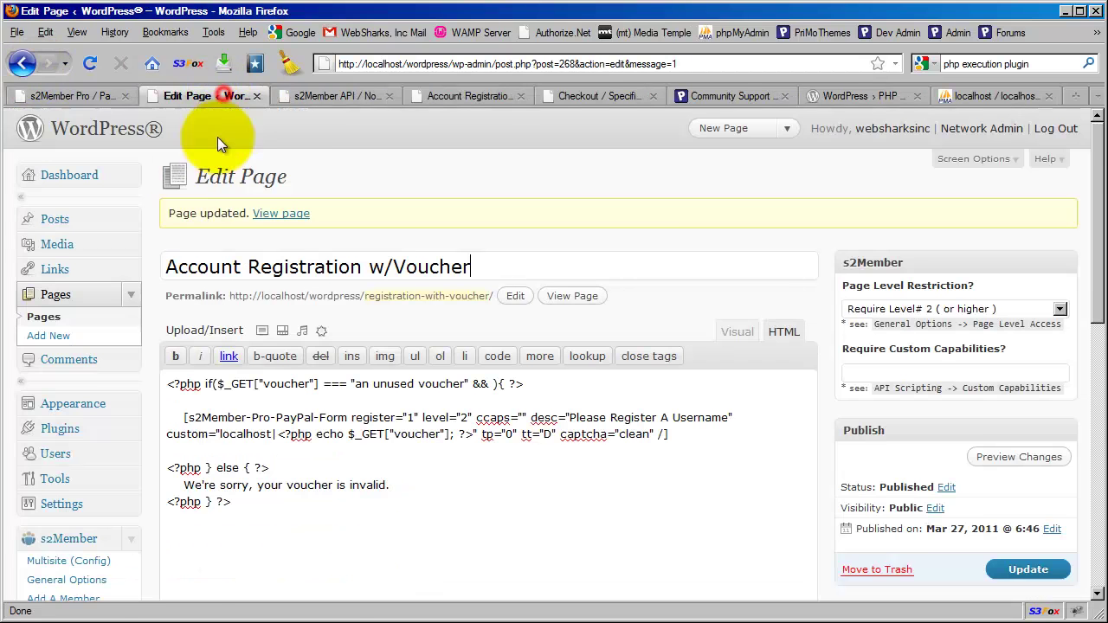
click(91, 95)
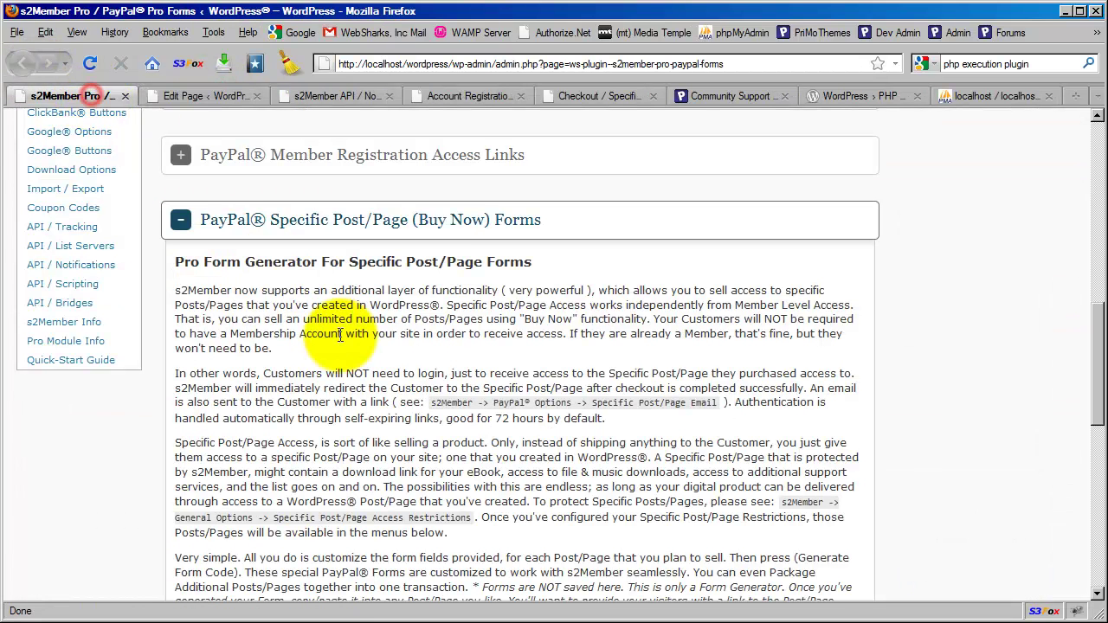
click(438, 222)
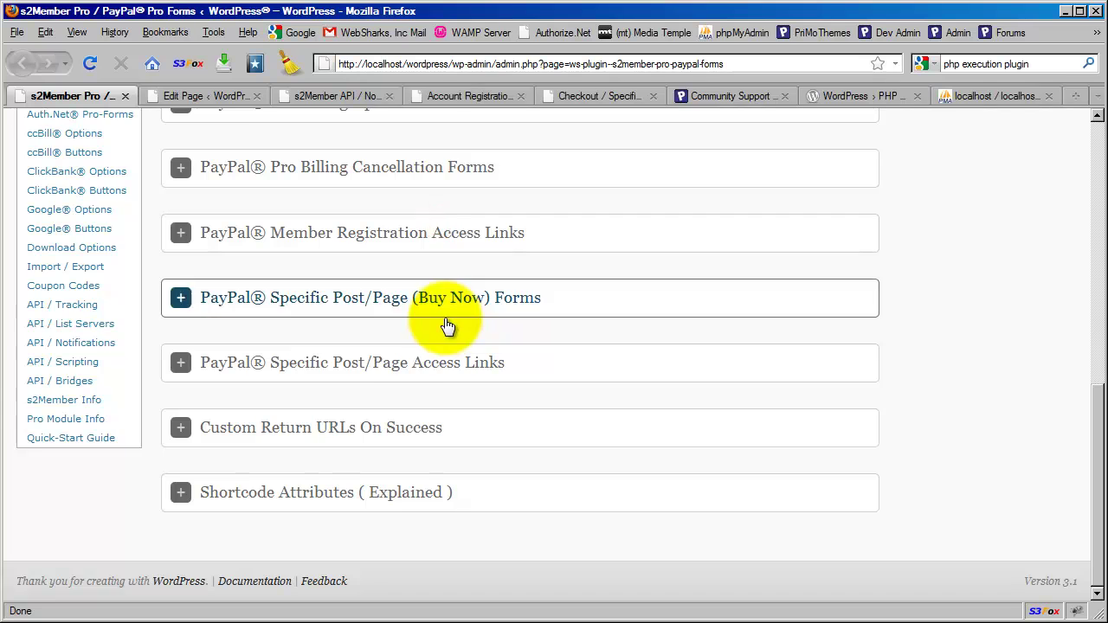
- Reopen the Specific Post/Page (Buy Now) Forms section, review its page and pricing options, and collapse it again
scroll(413, 381, up, 2)
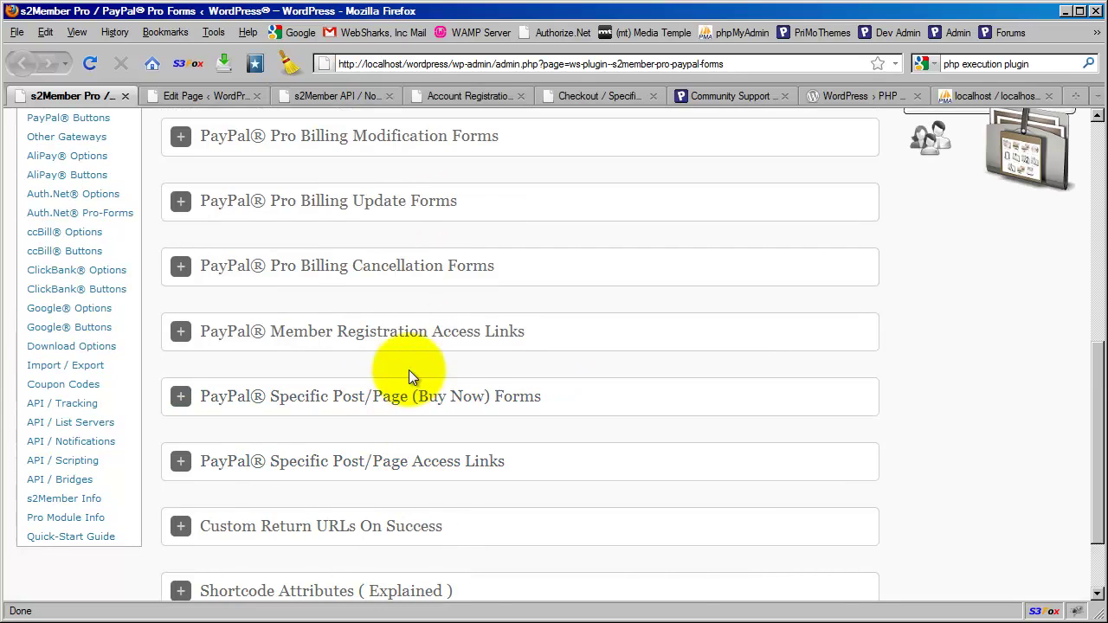
click(396, 414)
scroll(403, 413, down, 8)
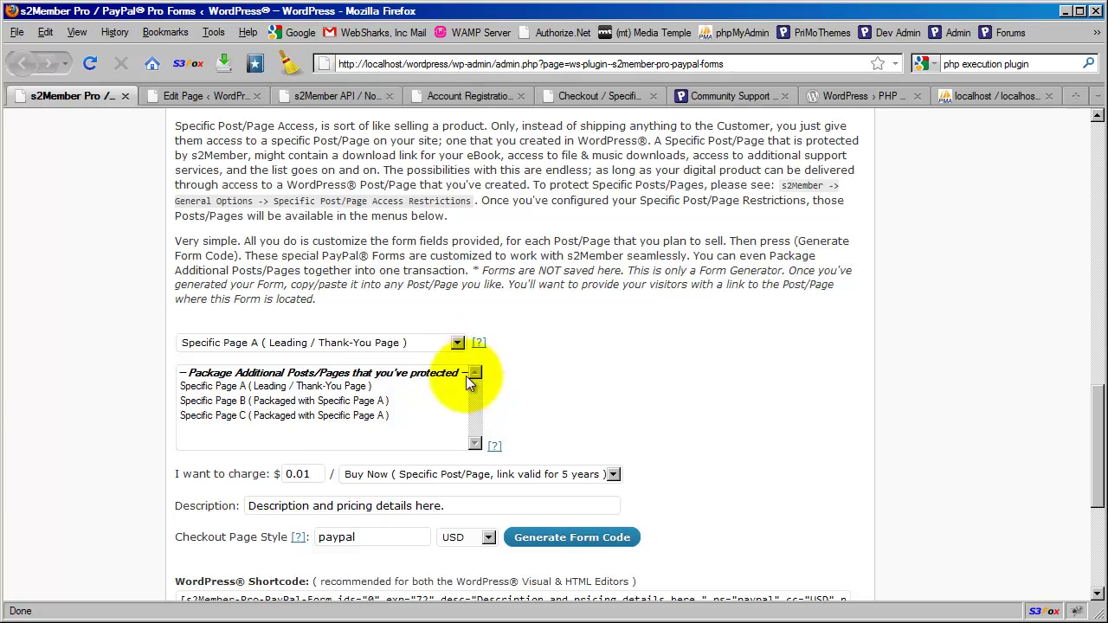
scroll(485, 403, up, 2)
scroll(485, 407, up, 6)
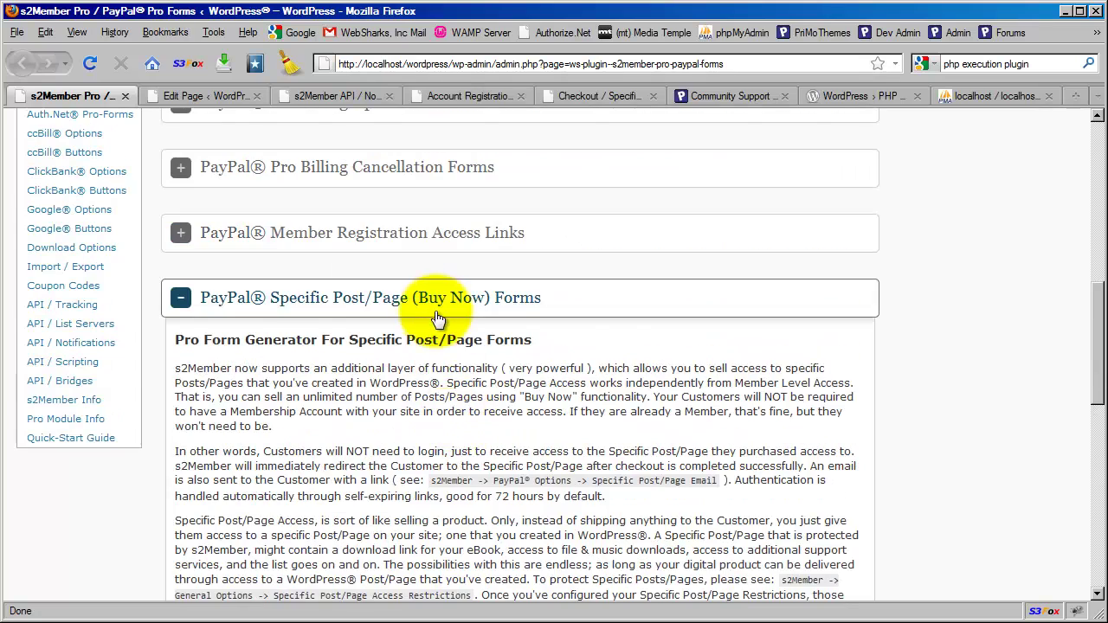
click(426, 309)
scroll(478, 409, up, 13)
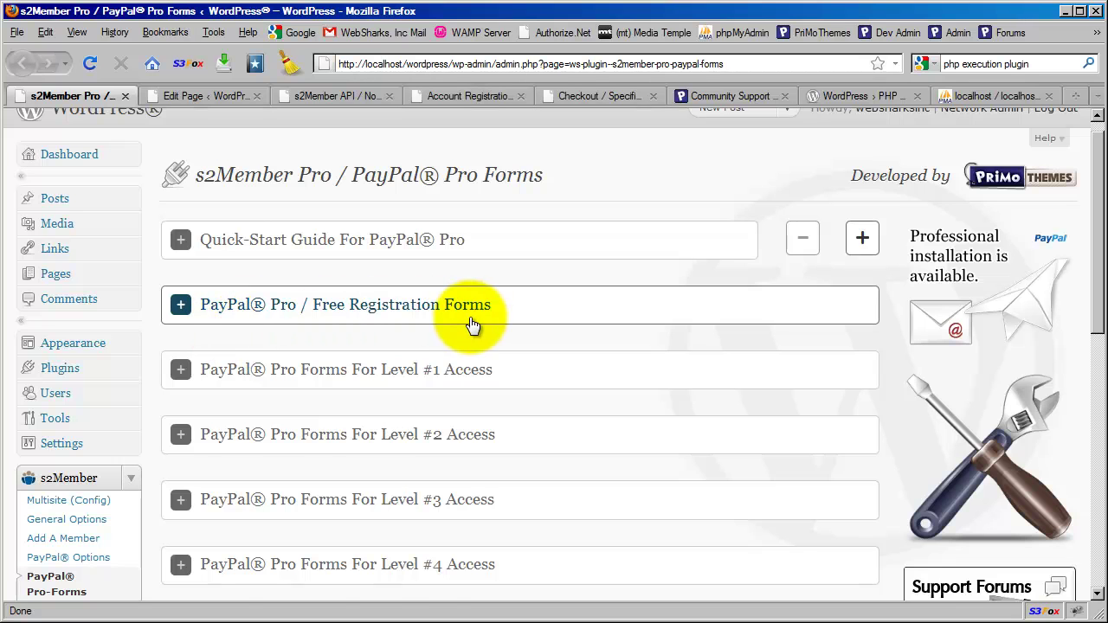
- Expand the PayPal Pro / Free Registration Forms section and copy its WordPress shortcode
scroll(345, 342, down, 2)
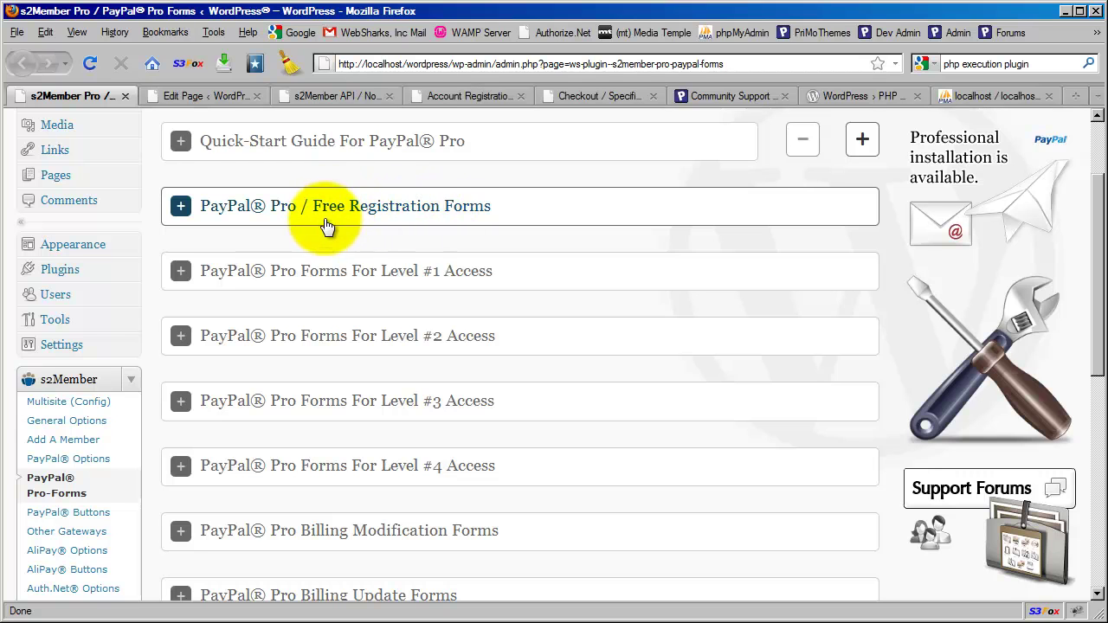
click(408, 224)
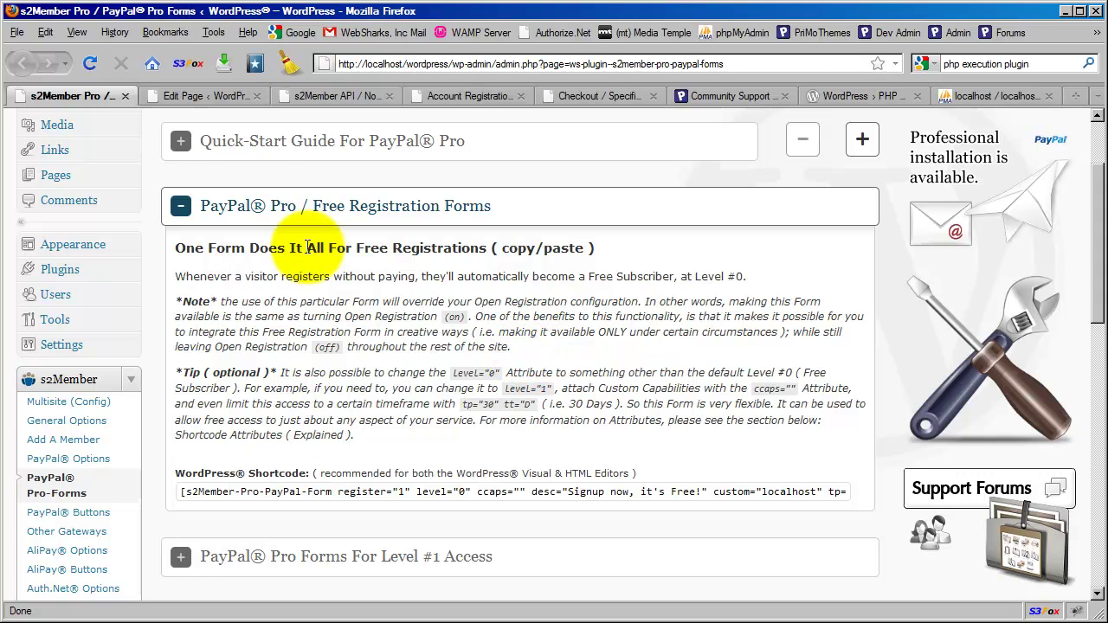
click(443, 491)
right_click(448, 491)
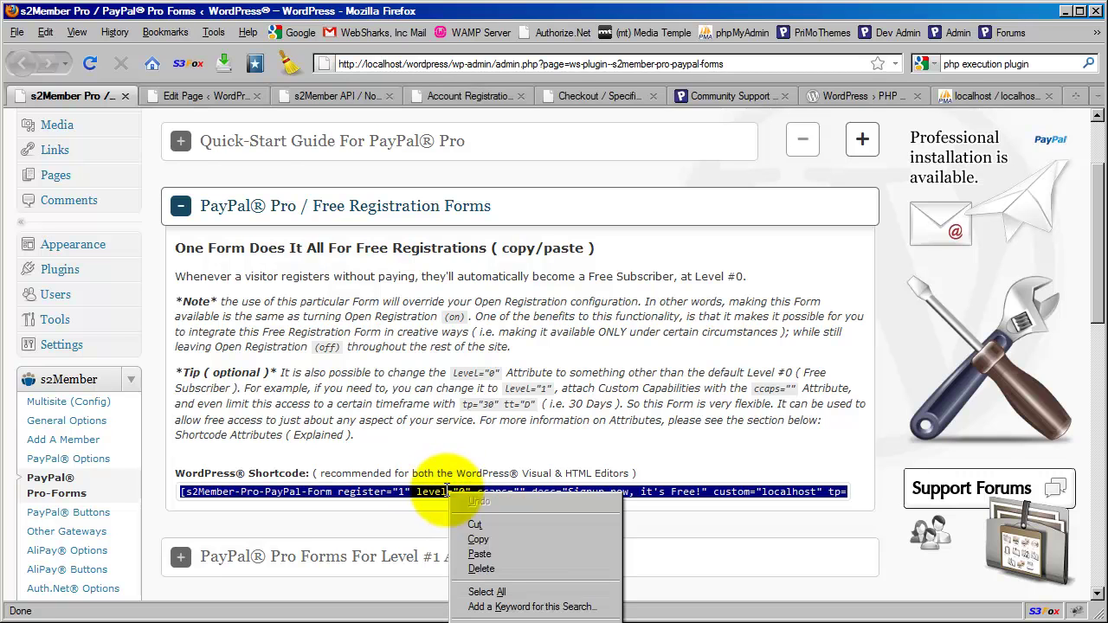
click(473, 536)
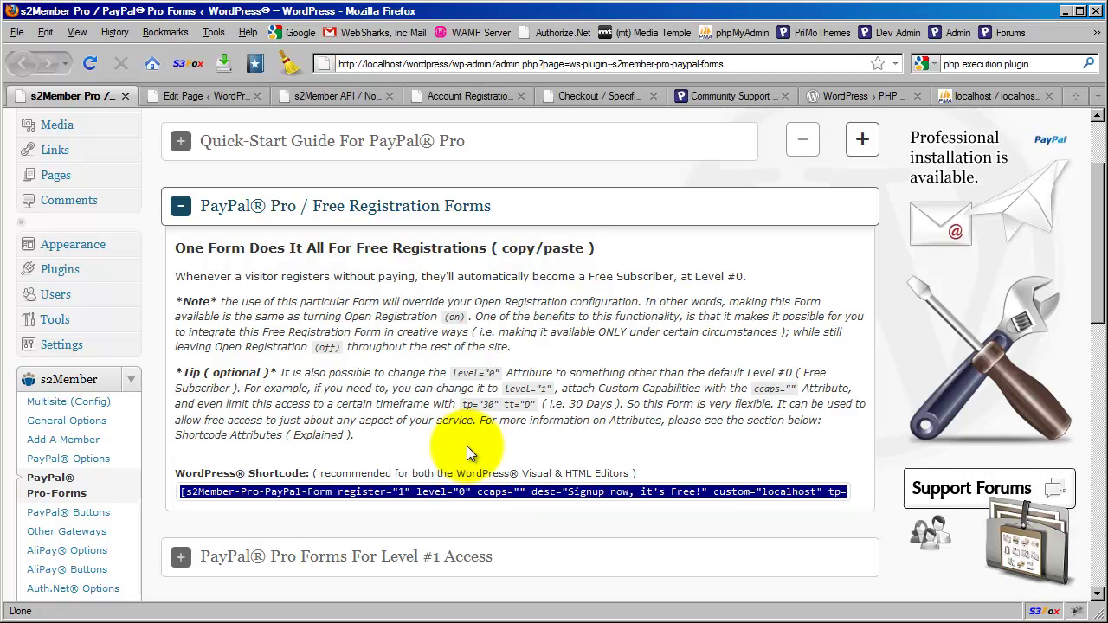
click(466, 446)
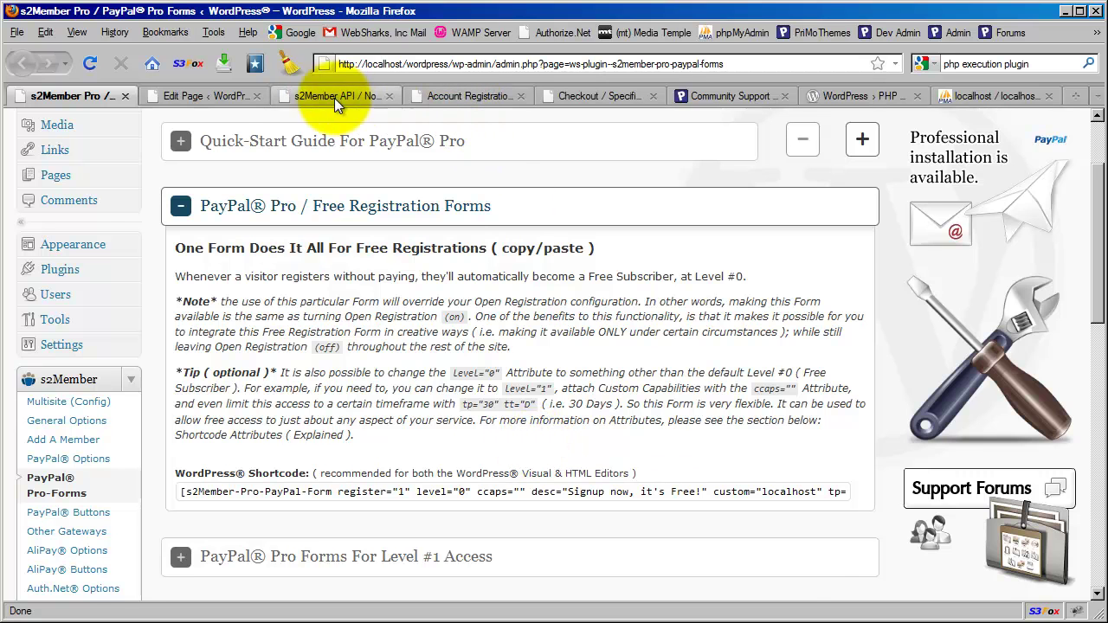
- Switch to the browser tab with the Account Registration w/Voucher page open for editing
click(207, 97)
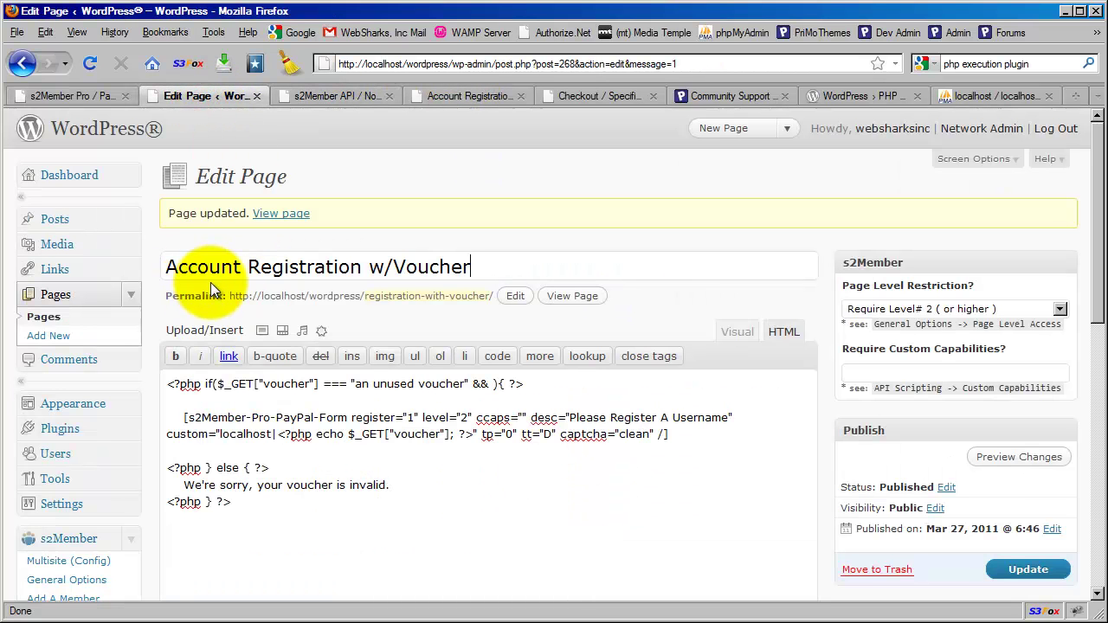